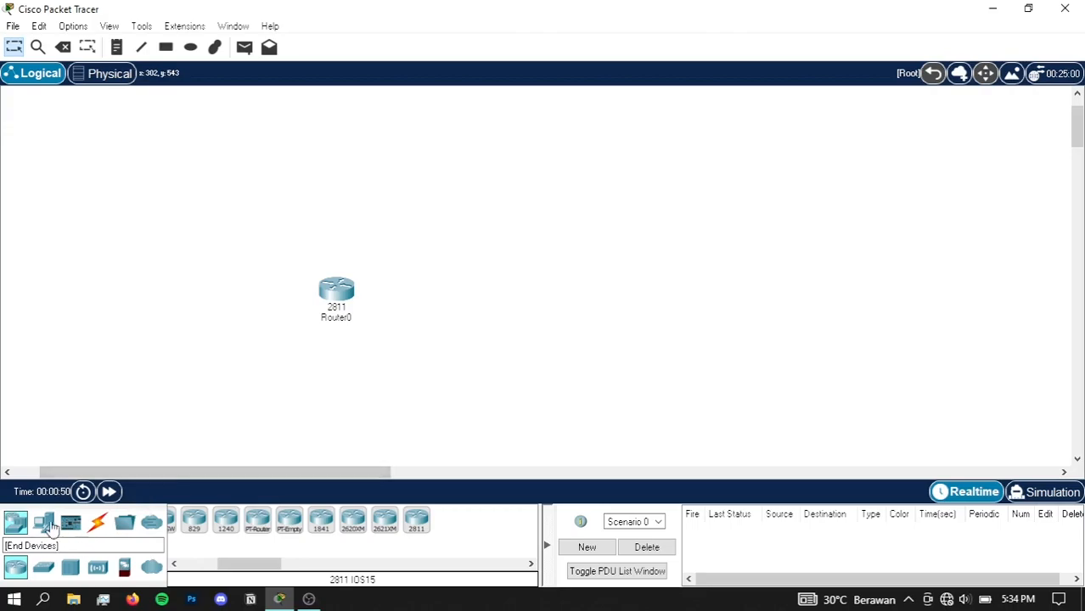
- Place three 2960 switches in a vertical column beside Router0
{"action": "left_click", "coordinate": [44, 568]}
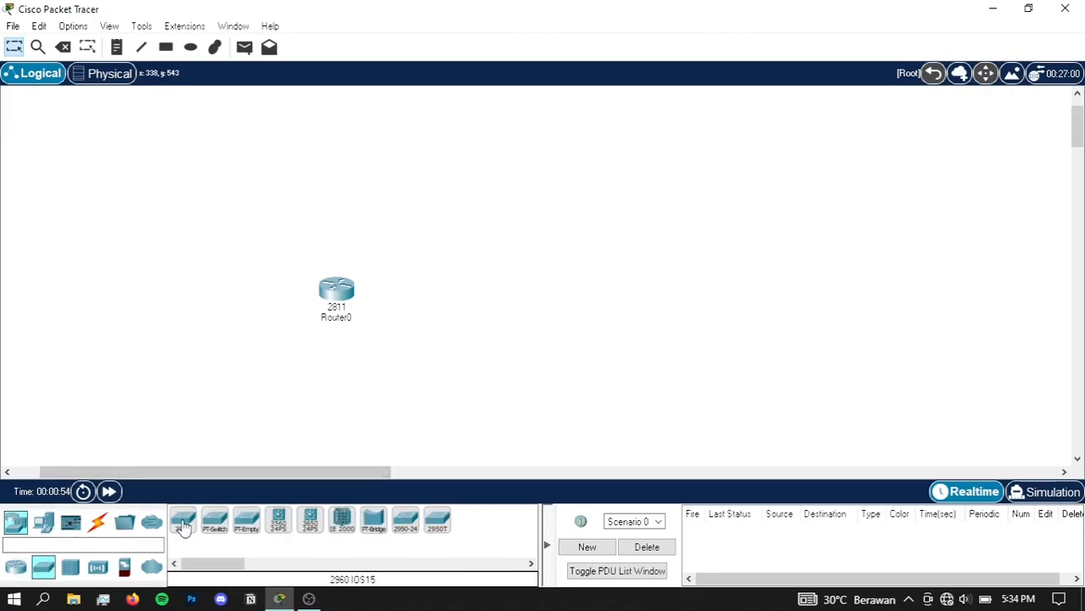
{"action": "left_click_drag", "start_coordinate": [183, 527], "coordinate": [482, 234]}
{"action": "left_click_drag", "start_coordinate": [193, 528], "coordinate": [482, 331]}
{"action": "left_click_drag", "start_coordinate": [190, 532], "coordinate": [489, 456]}
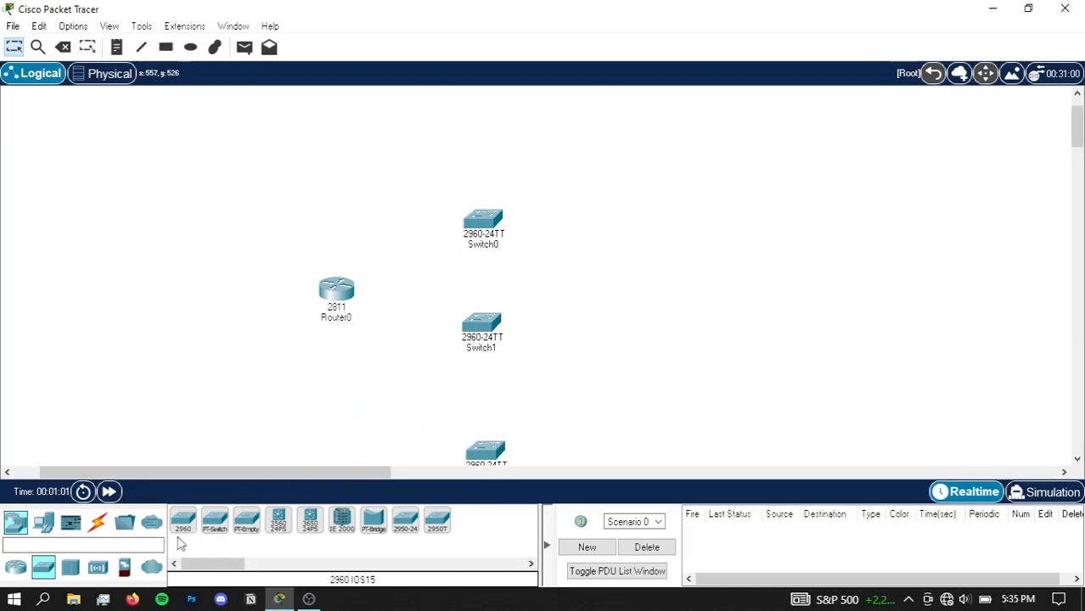
- Add a PC below Switch2 and a laptop beside Switch2
{"action": "left_click", "coordinate": [43, 522]}
{"action": "scroll", "coordinate": [289, 352], "scroll_direction": "down", "scroll_amount": 1}
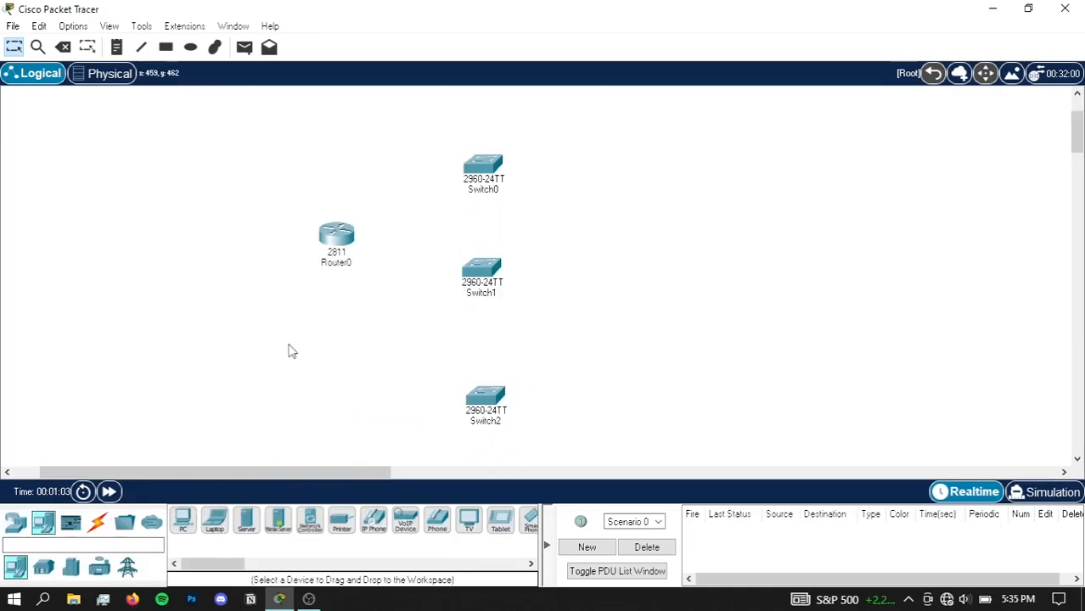
{"action": "scroll", "coordinate": [256, 423], "scroll_direction": "down", "scroll_amount": 2}
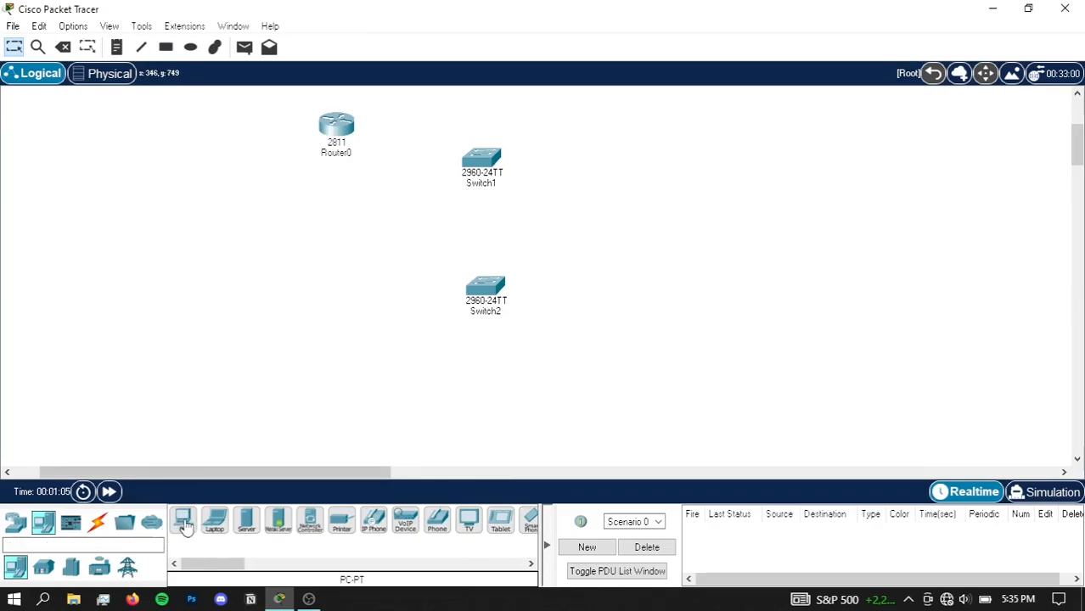
{"action": "left_click_drag", "start_coordinate": [188, 524], "coordinate": [556, 403]}
{"action": "left_click_drag", "start_coordinate": [216, 522], "coordinate": [588, 303]}
- Add a 7960 IP phone beside Switch1
{"action": "scroll", "coordinate": [574, 293], "scroll_direction": "up", "scroll_amount": 2}
{"action": "scroll", "coordinate": [533, 300], "scroll_direction": "up", "scroll_amount": 1}
{"action": "scroll", "coordinate": [465, 337], "scroll_direction": "down", "scroll_amount": 1}
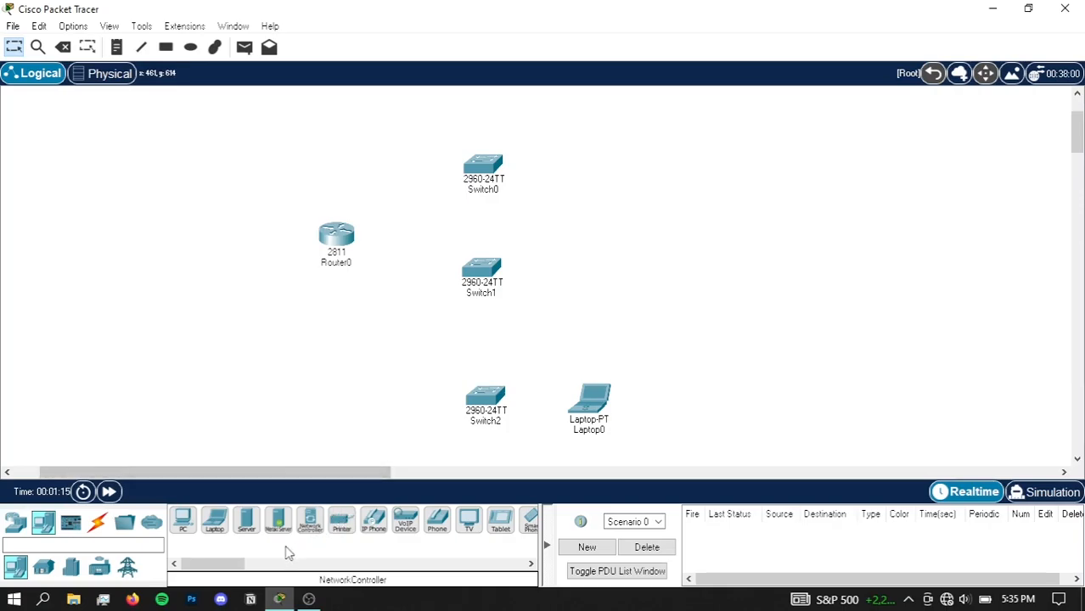
{"action": "left_click_drag", "start_coordinate": [374, 521], "coordinate": [647, 274]}
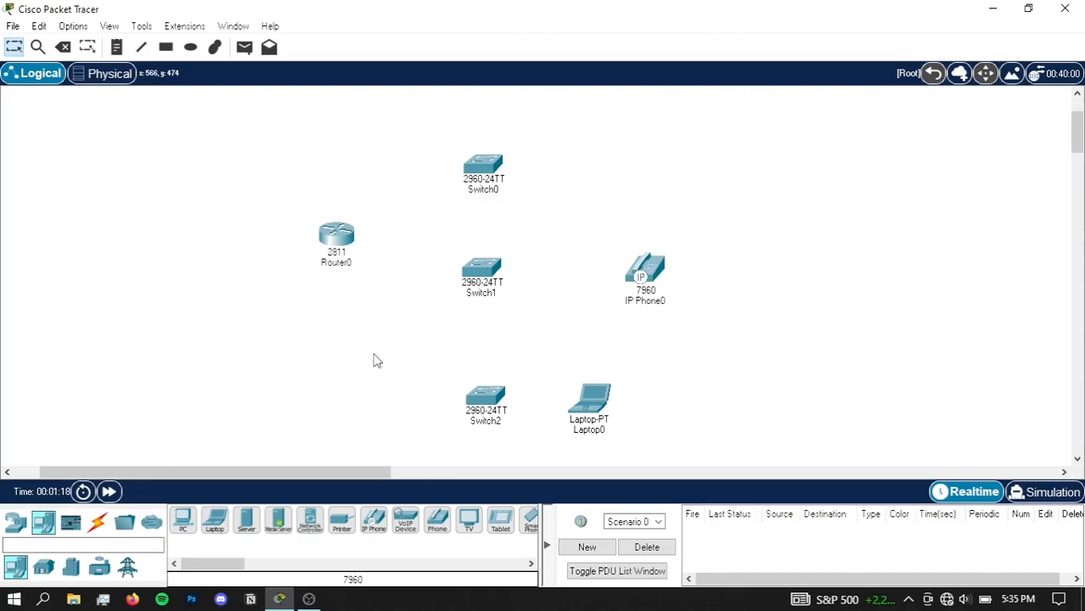
- Add a Home VoIP device beside Switch0 and an analog phone on the far side of it
{"action": "scroll", "coordinate": [399, 344], "scroll_direction": "up", "scroll_amount": 2}
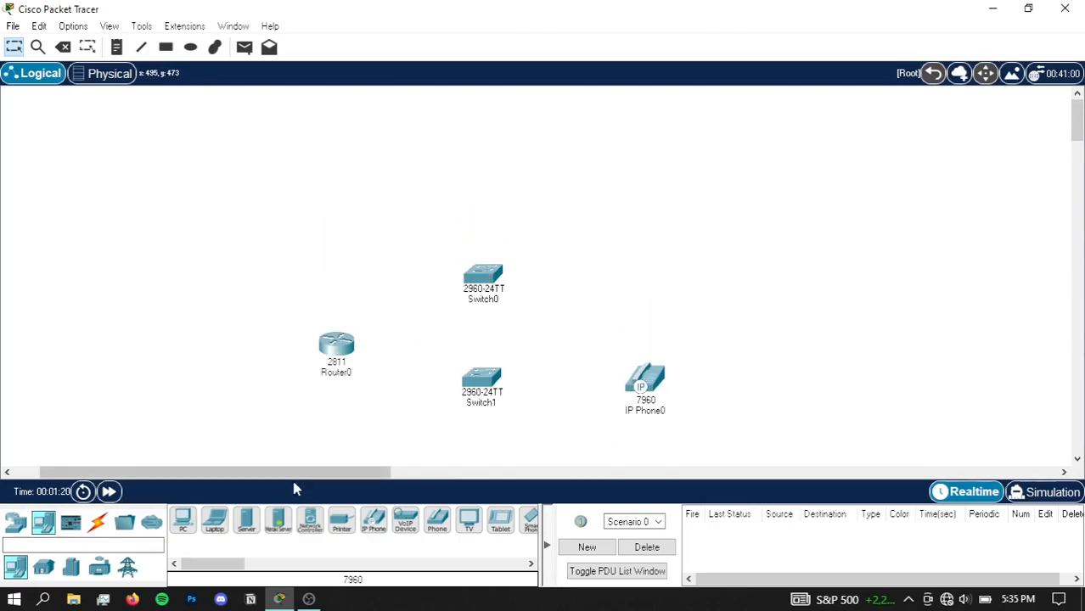
{"action": "mouse_move", "coordinate": [236, 563]}
{"action": "left_mouse_down"}
{"action": "mouse_move", "coordinate": [273, 564]}
{"action": "mouse_move", "coordinate": [257, 564]}
{"action": "left_mouse_up"}
{"action": "left_click_drag", "start_coordinate": [286, 531], "coordinate": [665, 293]}
{"action": "left_click_drag", "start_coordinate": [323, 524], "coordinate": [800, 271]}
{"action": "left_click_drag", "start_coordinate": [670, 308], "coordinate": [665, 290]}
{"action": "left_click_drag", "start_coordinate": [815, 267], "coordinate": [817, 274]}
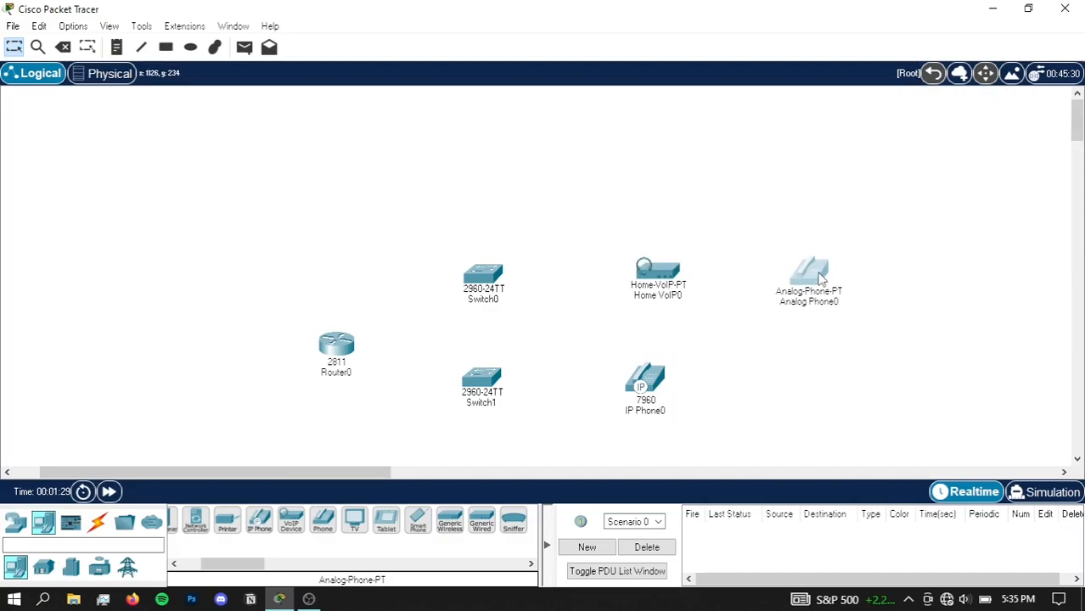
{"action": "left_click", "coordinate": [897, 258]}
- Connect Router0 to Switch1 with an automatically chosen connection type
{"action": "scroll", "coordinate": [626, 362], "scroll_direction": "down", "scroll_amount": 2}
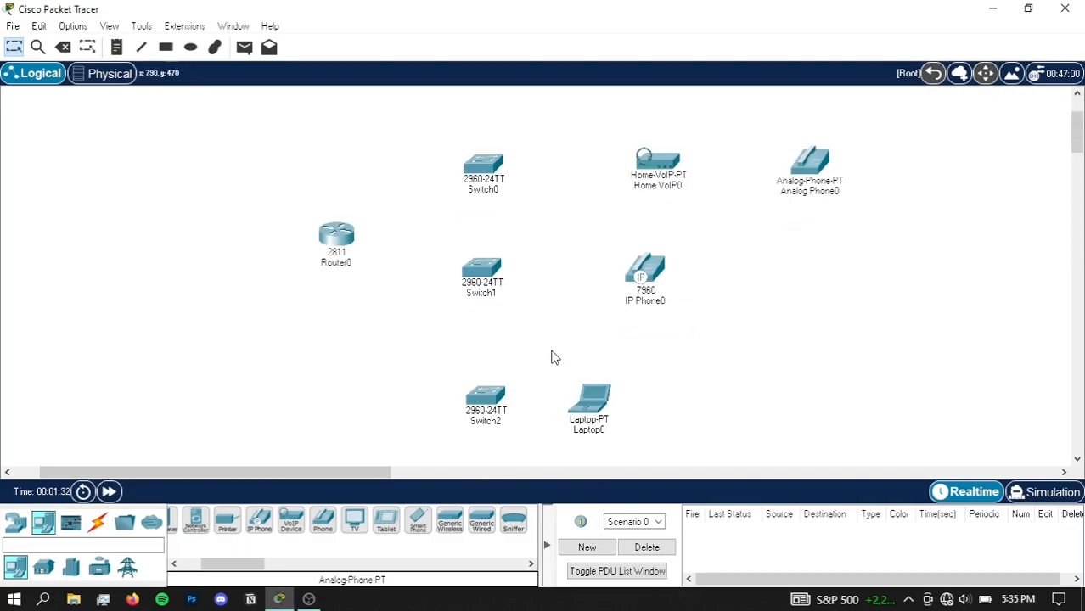
{"action": "scroll", "coordinate": [550, 355], "scroll_direction": "down", "scroll_amount": 2}
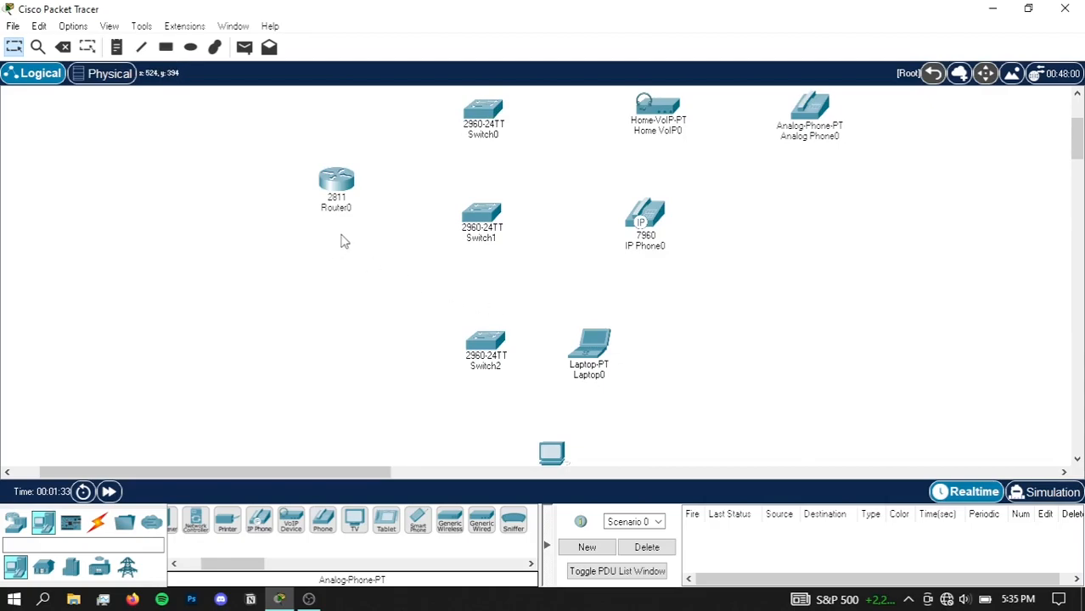
{"action": "scroll", "coordinate": [357, 222], "scroll_direction": "down", "scroll_amount": 1}
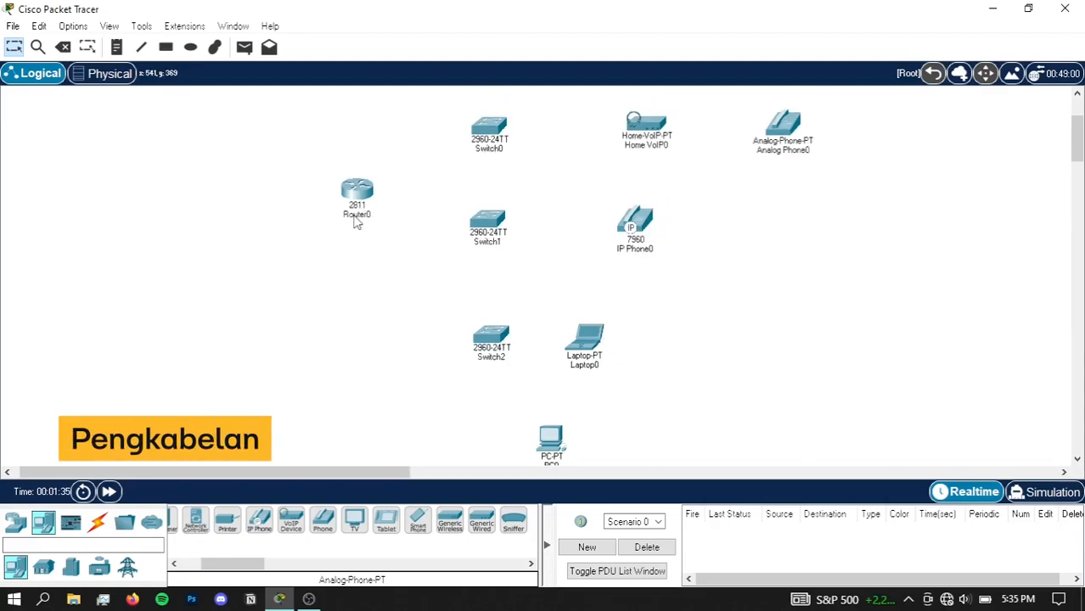
{"action": "scroll", "coordinate": [355, 222], "scroll_direction": "up", "scroll_amount": 2}
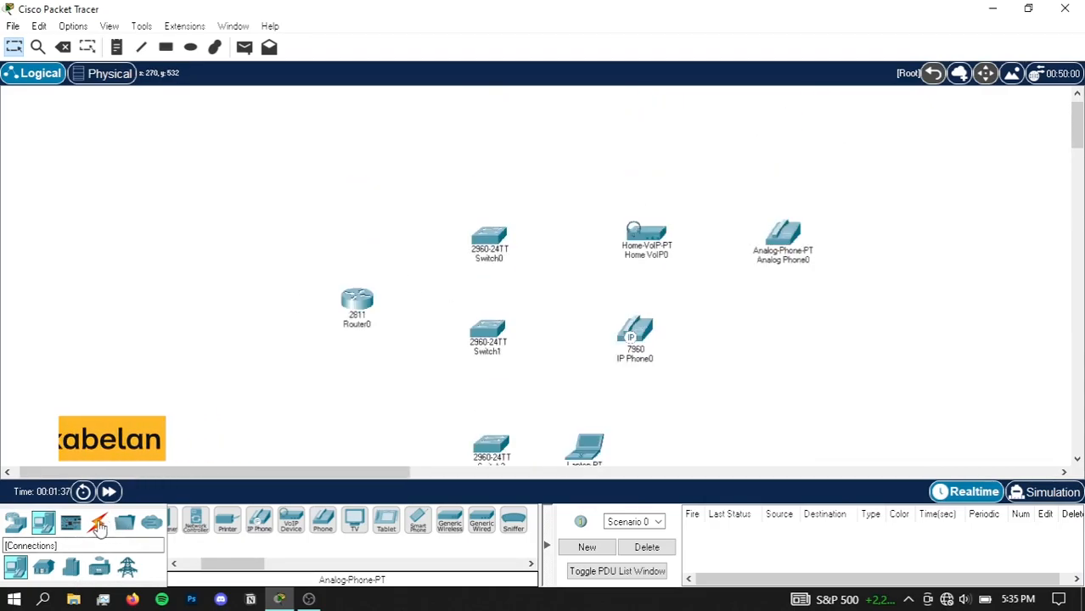
{"action": "left_click", "coordinate": [97, 521]}
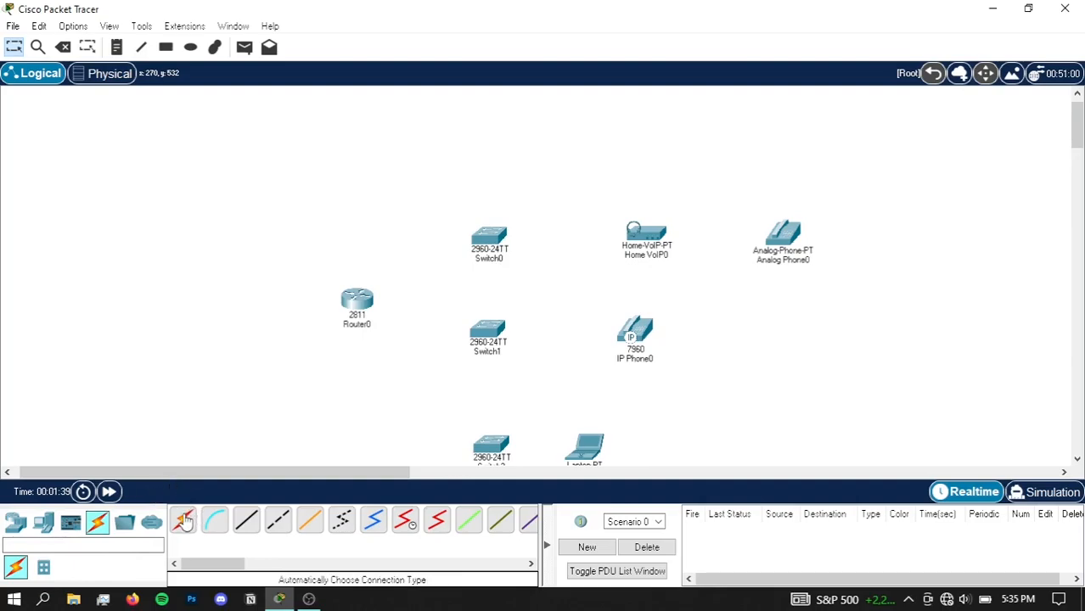
{"action": "left_click", "coordinate": [185, 522]}
{"action": "left_click", "coordinate": [358, 303]}
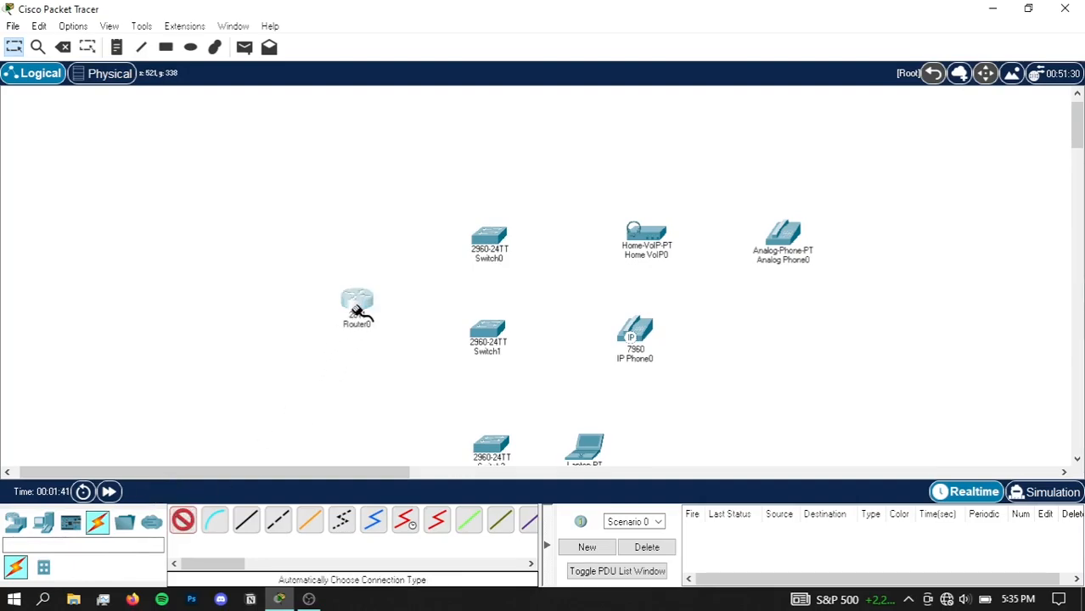
{"action": "left_click", "coordinate": [487, 338]}
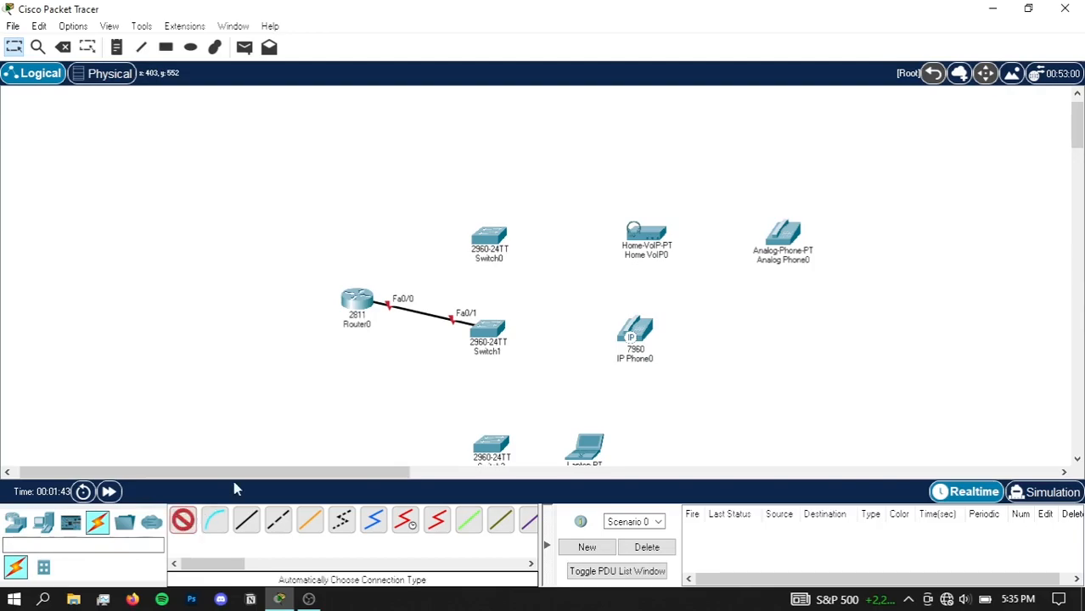
- Connect Switch1 to Switch0, Switch2 and IP Phone0 with automatically chosen connection types
{"action": "left_click", "coordinate": [486, 333]}
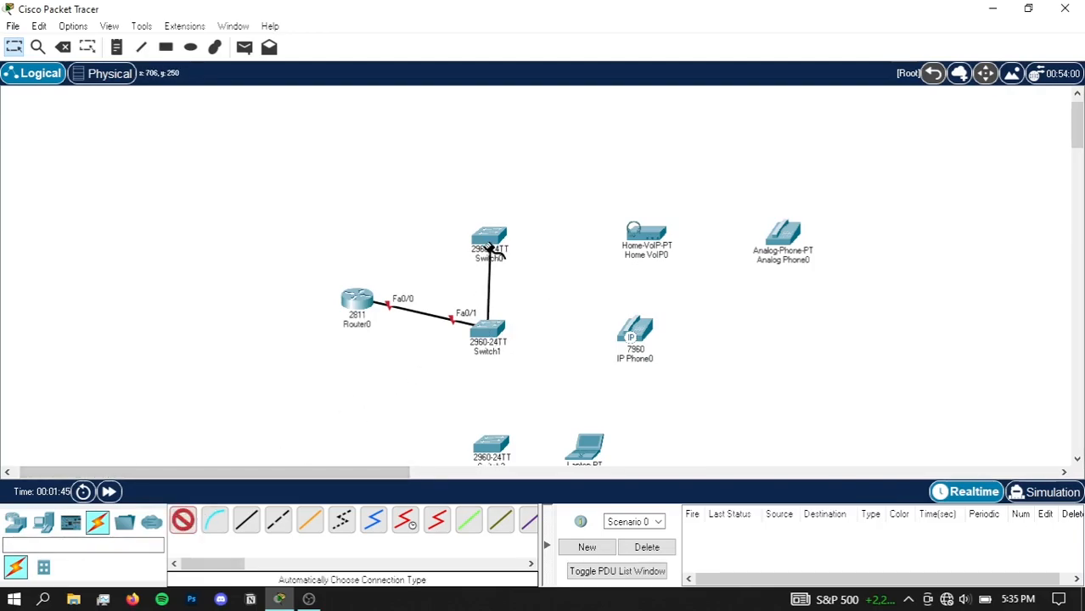
{"action": "left_click", "coordinate": [489, 248]}
{"action": "scroll", "coordinate": [448, 404], "scroll_direction": "down", "scroll_amount": 3}
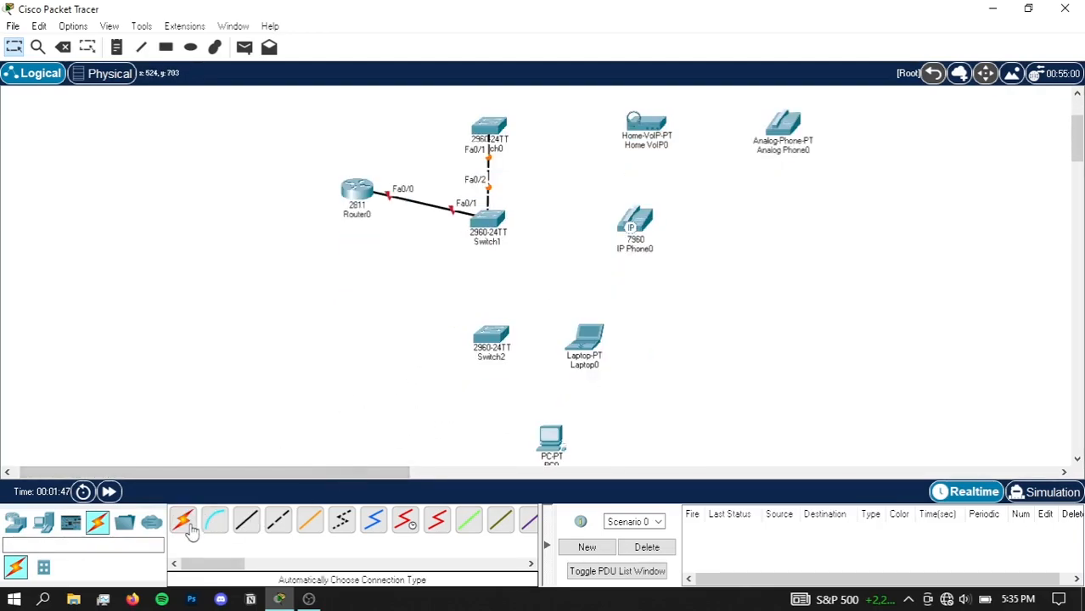
{"action": "left_click", "coordinate": [190, 527]}
{"action": "left_click", "coordinate": [487, 223]}
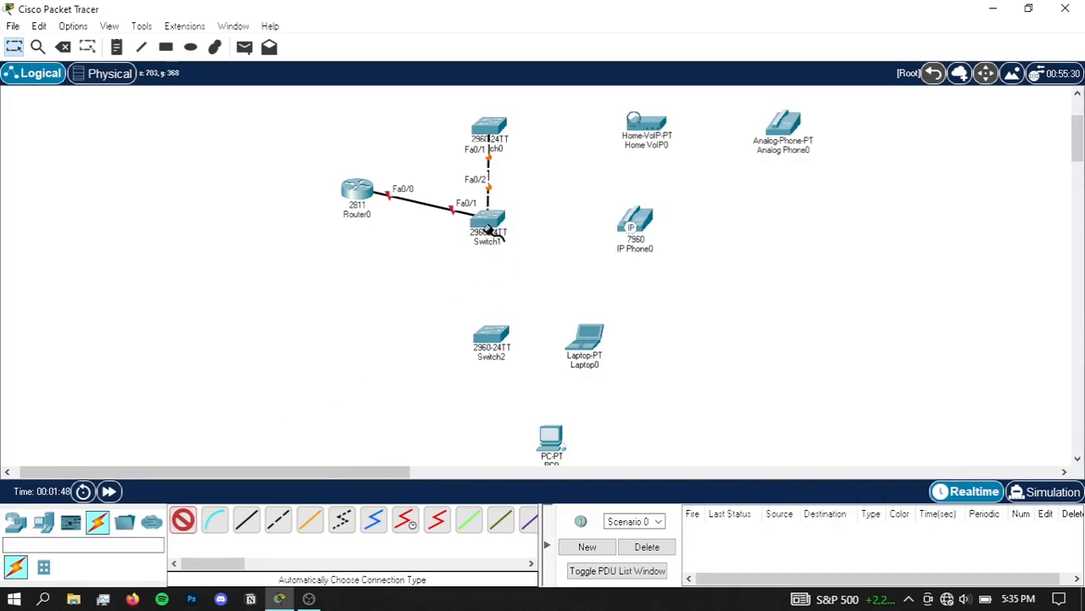
{"action": "left_click", "coordinate": [494, 337]}
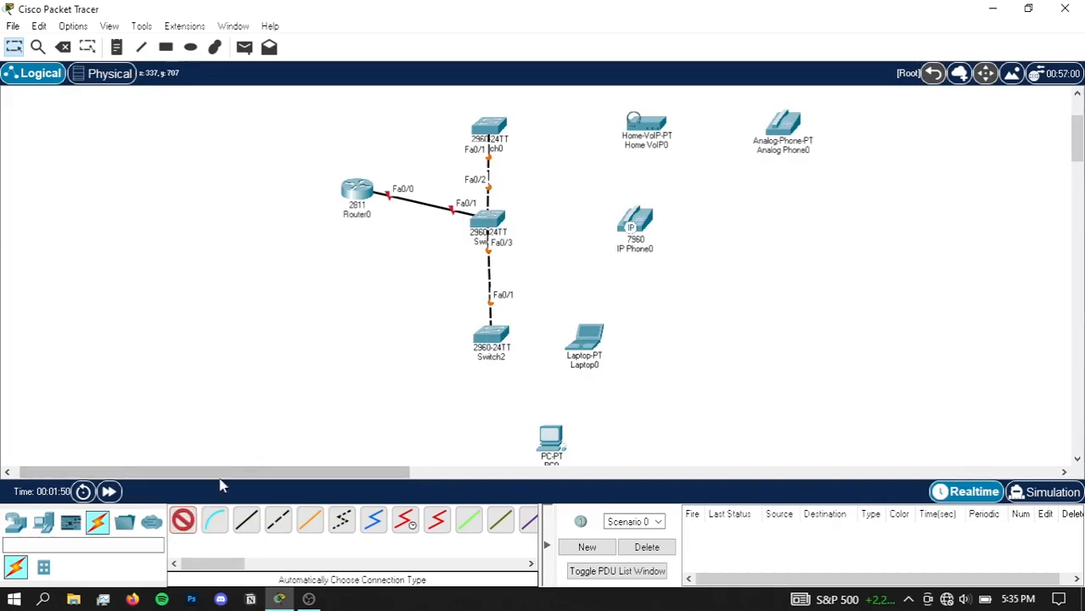
{"action": "left_click", "coordinate": [488, 221]}
{"action": "left_click", "coordinate": [635, 222]}
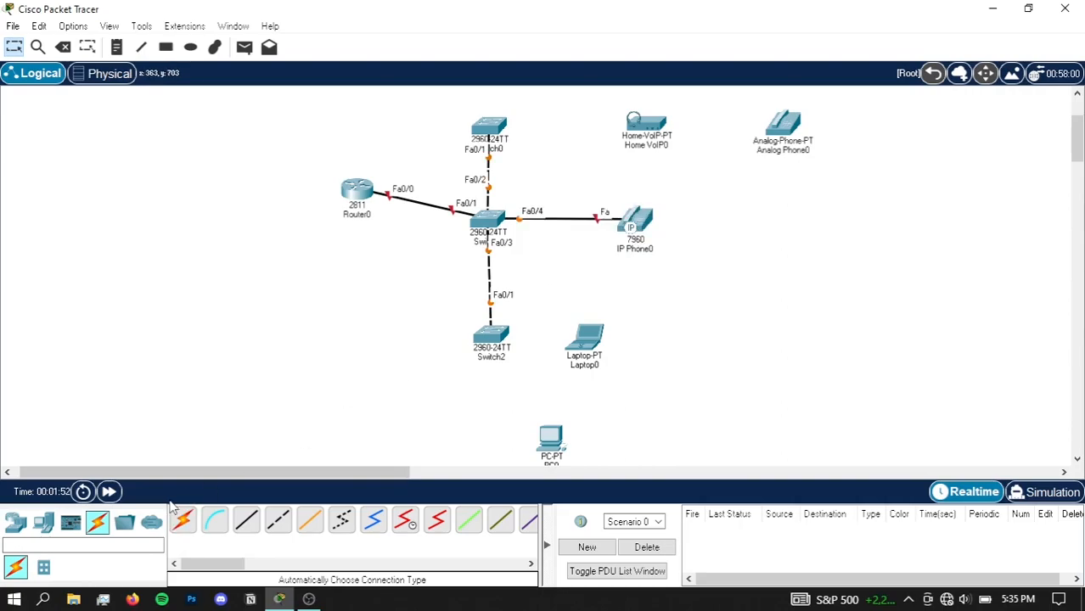
- Connect Switch0 to Home VoIP0 and Home VoIP0 to Analog Phone0 with automatically chosen connection types
{"action": "left_click", "coordinate": [183, 520]}
{"action": "left_click", "coordinate": [489, 127]}
{"action": "left_click", "coordinate": [633, 126]}
{"action": "left_click", "coordinate": [183, 520]}
{"action": "left_click", "coordinate": [639, 127]}
{"action": "left_click", "coordinate": [781, 124]}
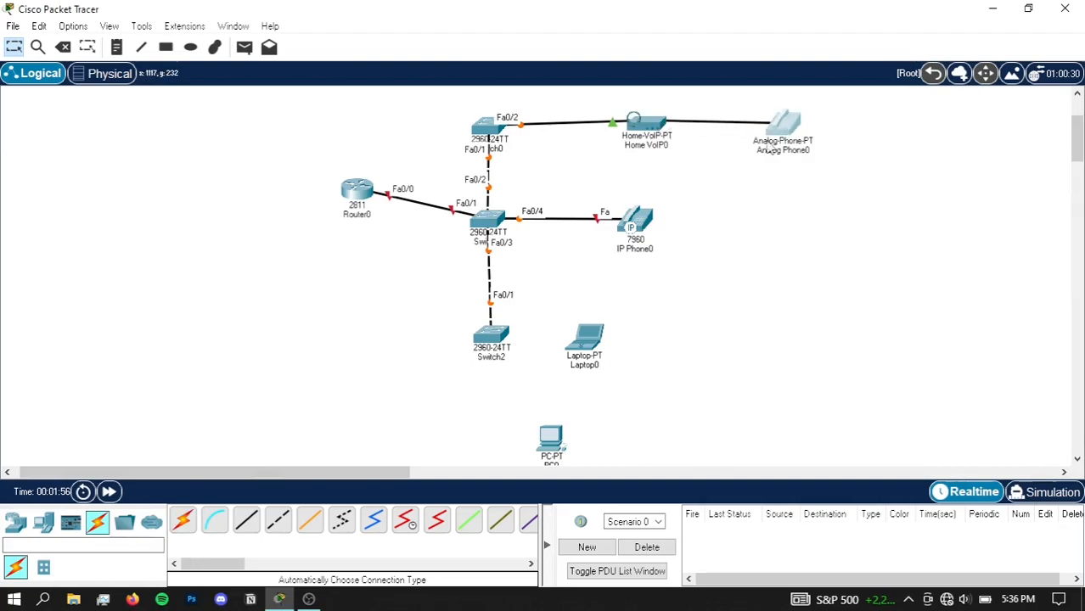
- Connect Switch2 to Laptop0 and PC0 with automatically chosen connection types
{"action": "left_click", "coordinate": [182, 519]}
{"action": "left_click", "coordinate": [490, 338]}
{"action": "left_click", "coordinate": [618, 352]}
{"action": "left_click", "coordinate": [183, 520]}
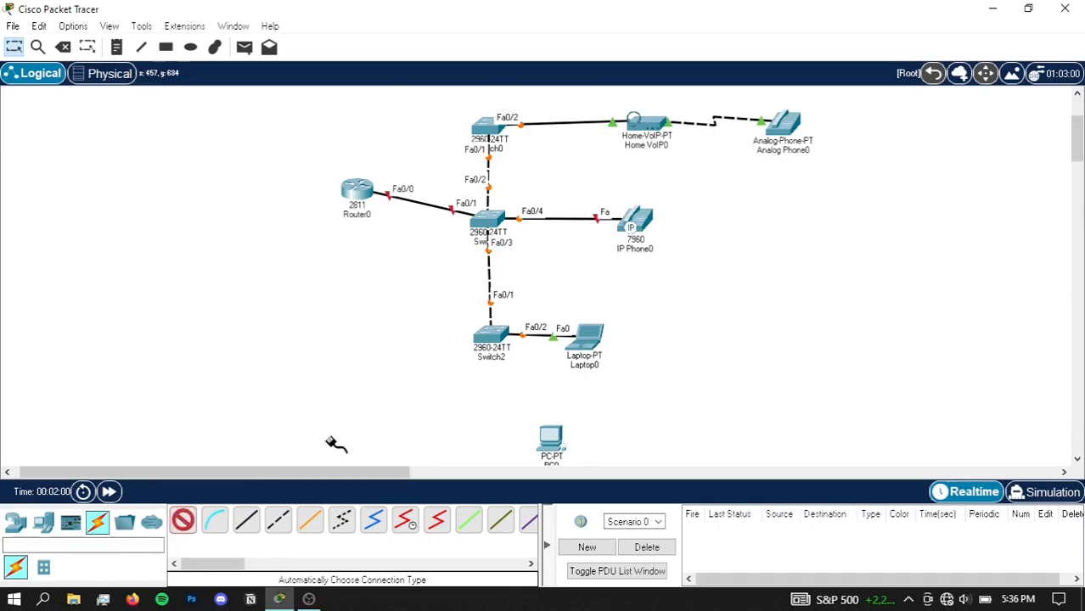
{"action": "left_click", "coordinate": [491, 340]}
{"action": "left_click", "coordinate": [552, 444]}
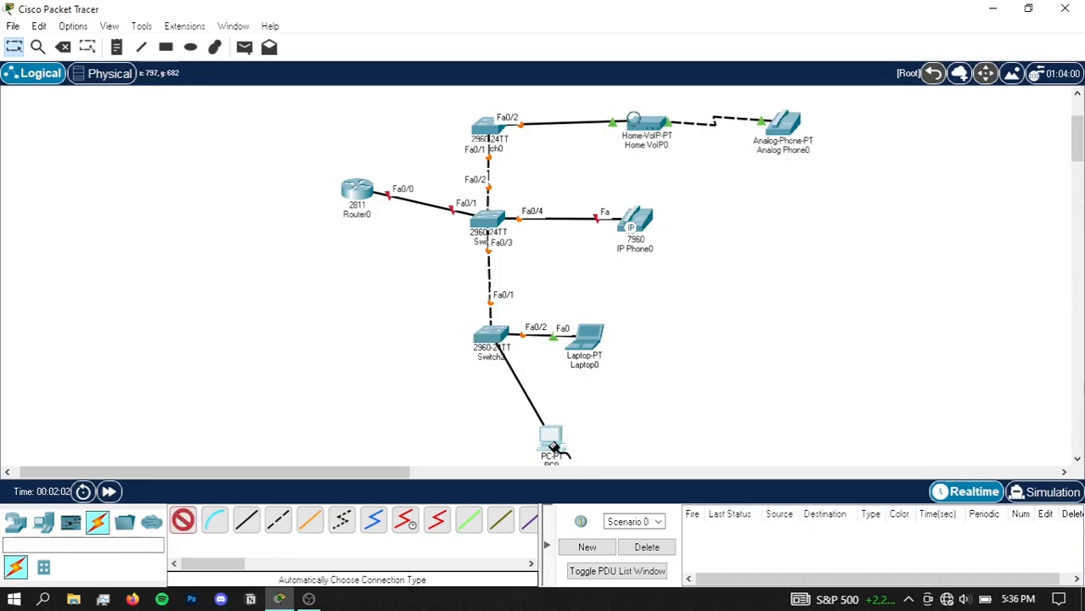
- Move Router0 so that it lines up horizontally with Switch1
{"action": "scroll", "coordinate": [559, 399], "scroll_direction": "up", "scroll_amount": 3}
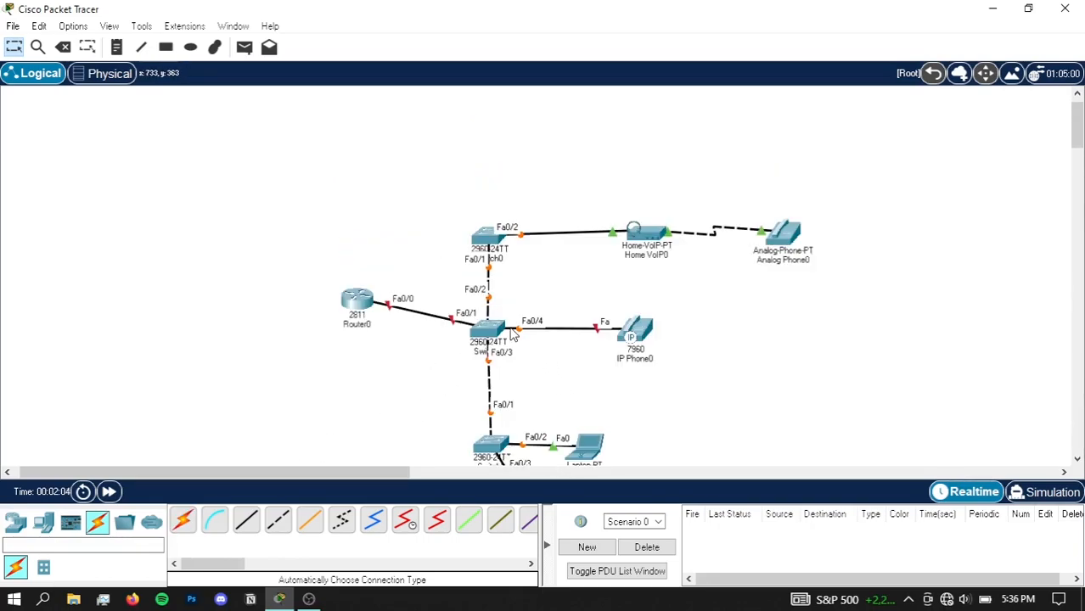
{"action": "scroll", "coordinate": [512, 335], "scroll_direction": "down", "scroll_amount": 2}
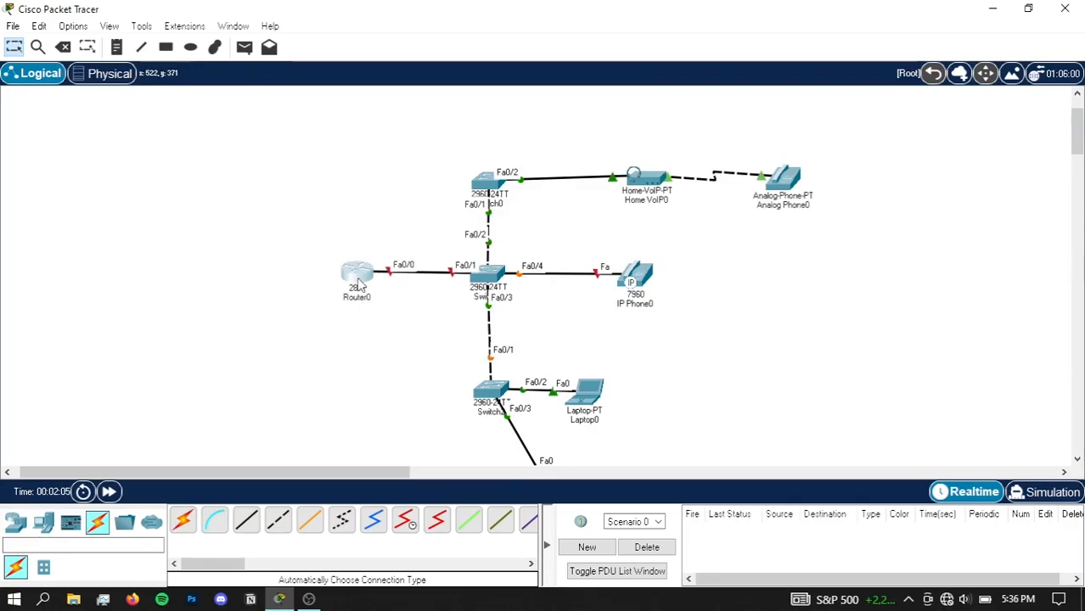
{"action": "left_click_drag", "start_coordinate": [360, 285], "coordinate": [359, 285]}
- Open Router0's command line, decline the initial configuration dialog, and enter global configuration mode with en and conf t
{"action": "scroll", "coordinate": [401, 254], "scroll_direction": "down", "scroll_amount": 2}
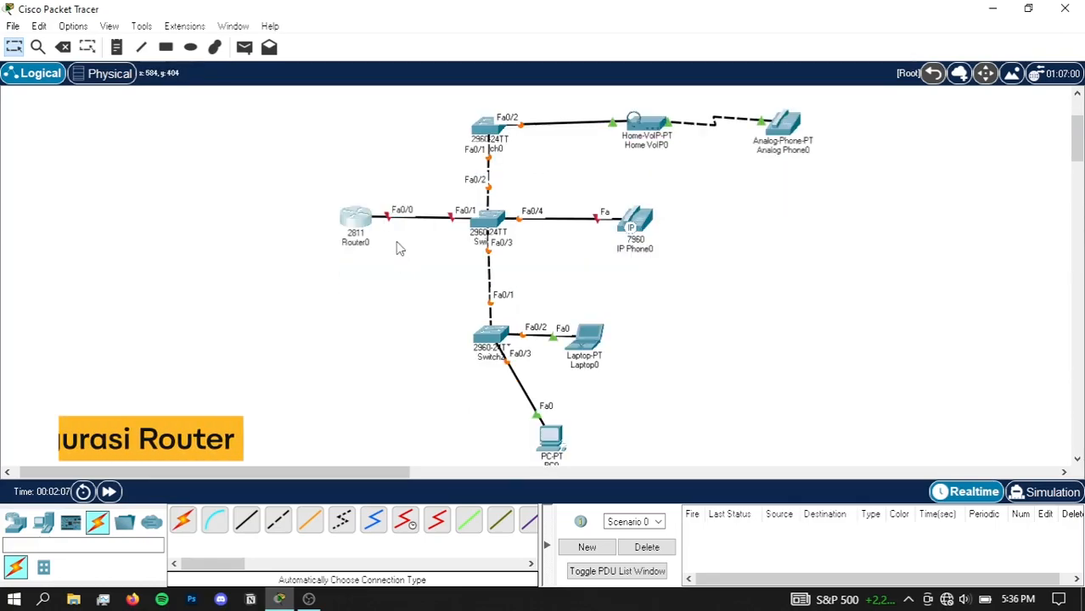
{"action": "left_click", "coordinate": [358, 222]}
{"action": "left_click", "coordinate": [382, 52]}
{"action": "left_click_drag", "start_coordinate": [469, 31], "coordinate": [676, 46]}
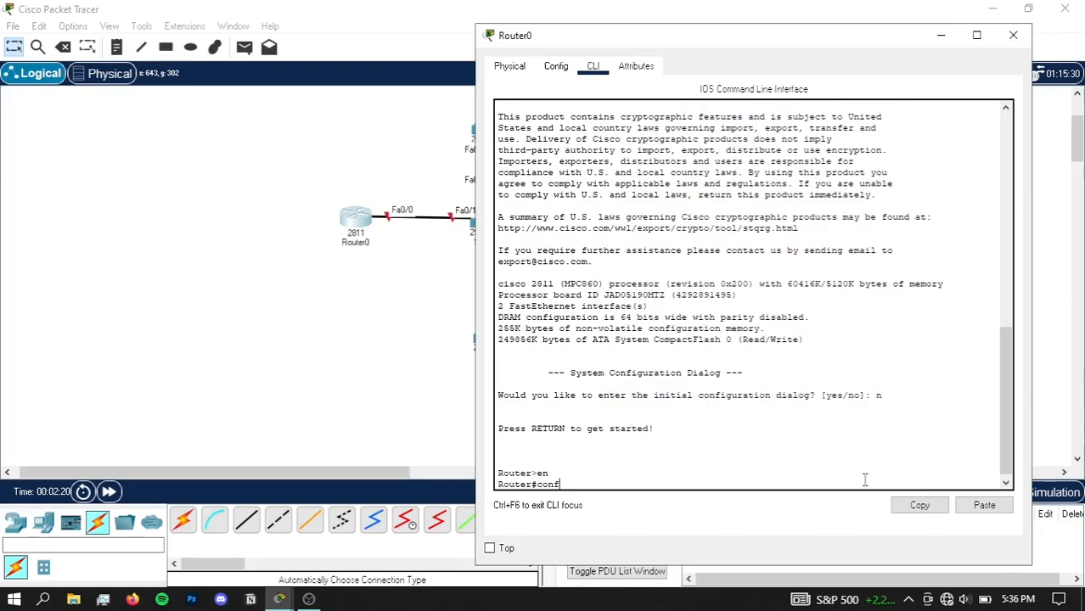
{"action": "type", "text": "t"}
{"action": "key", "text": "Return"}
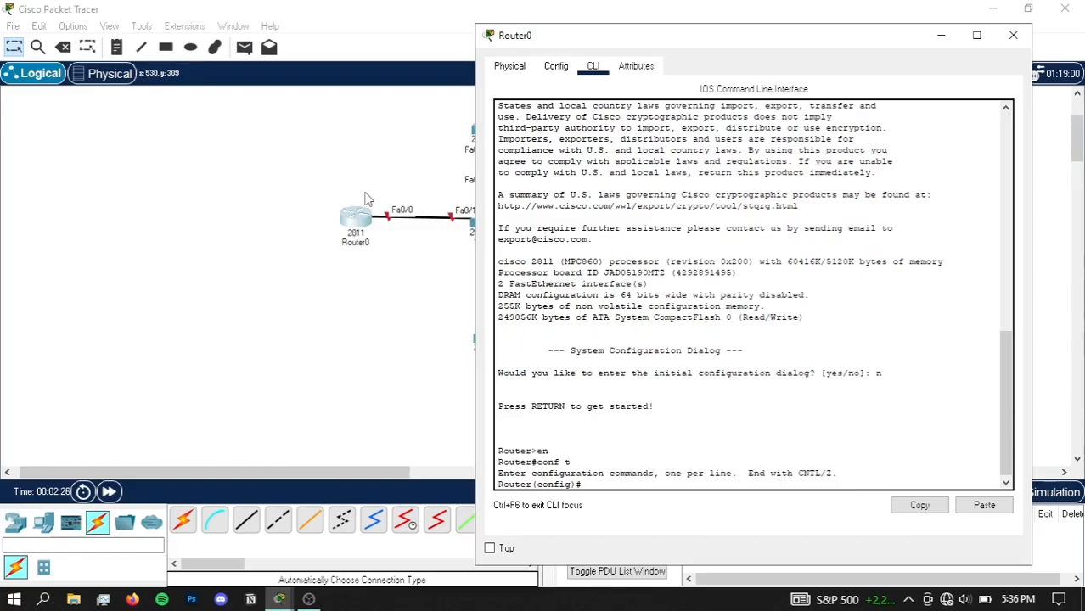
- Configure interface fa 0/0 with IP address 192.168.25.1 and mask 255.255.255.0, and enable it with no sh
{"action": "type", "text": "int fa 0/0"}
{"action": "key", "text": "Return"}
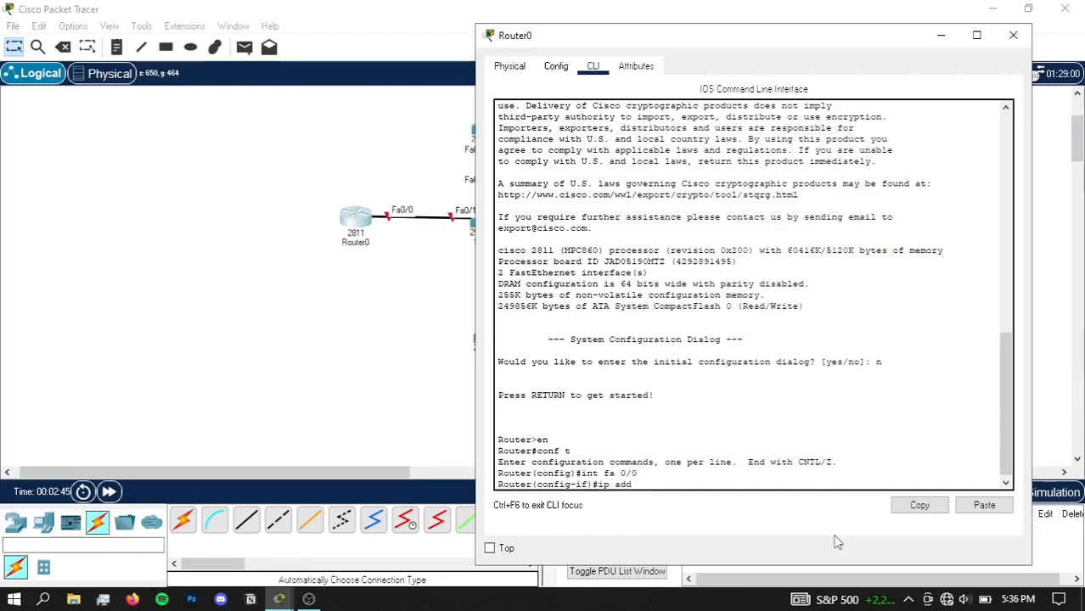
{"action": "type", "text": "2.1"}
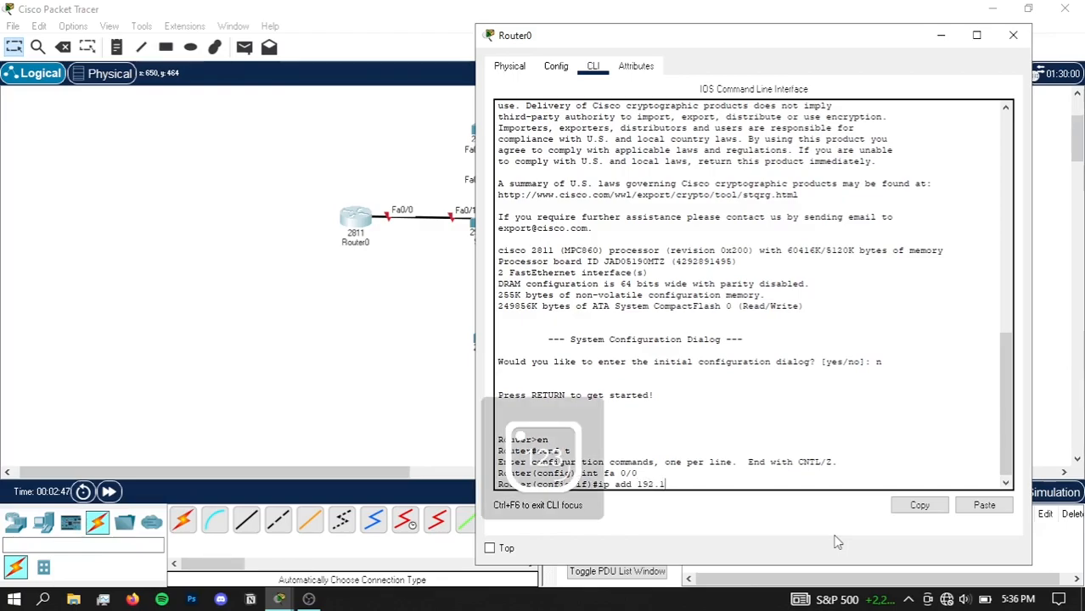
{"action": "type", "text": "68.25.1"}
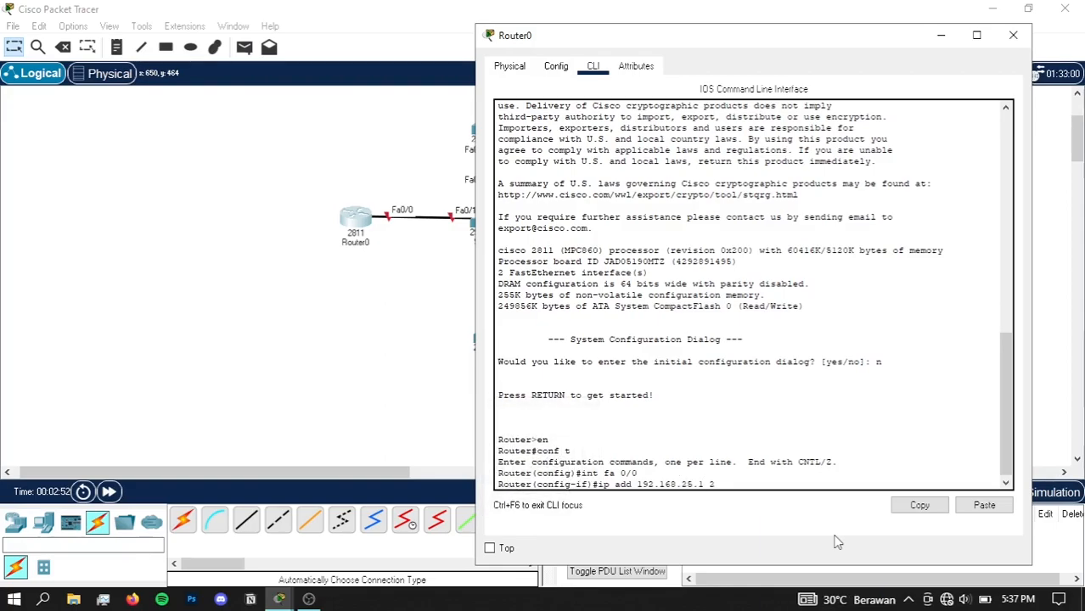
{"action": "type", "text": " 255.255.255.0"}
{"action": "key", "text": "Return"}
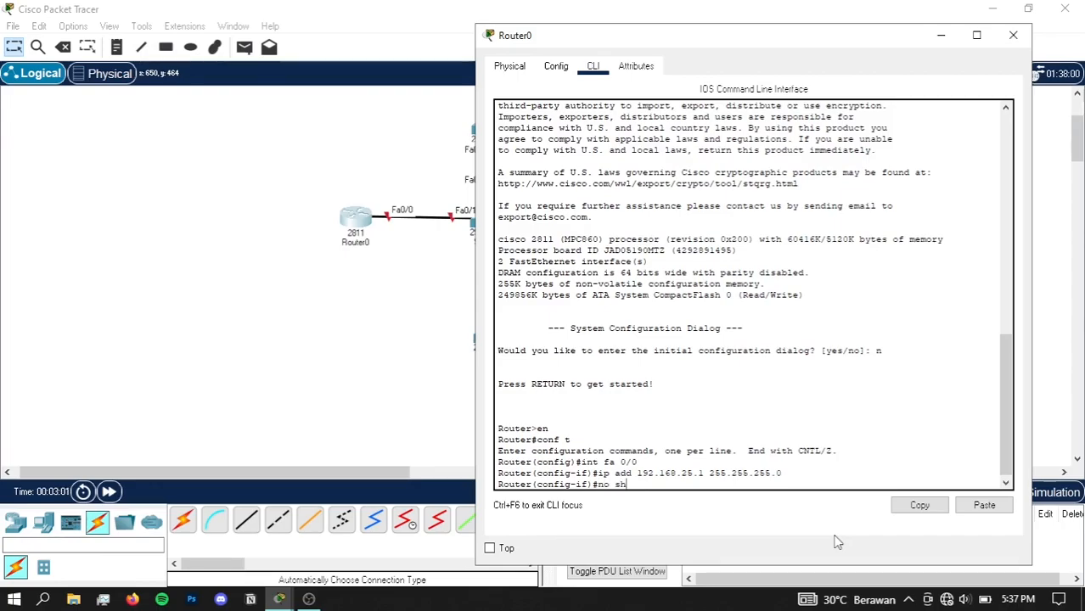
{"action": "key", "text": "Return"}
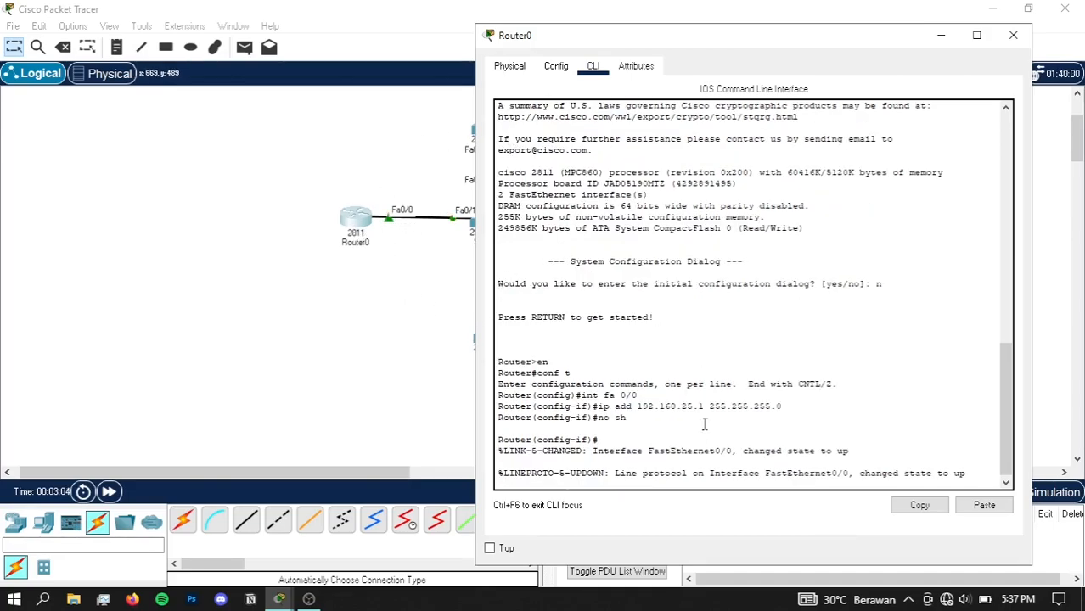
- Create a DHCP pool called voice on Router0 for network 192.168.25.0 with mask 255.255.255.0
{"action": "key", "text": "Return"}
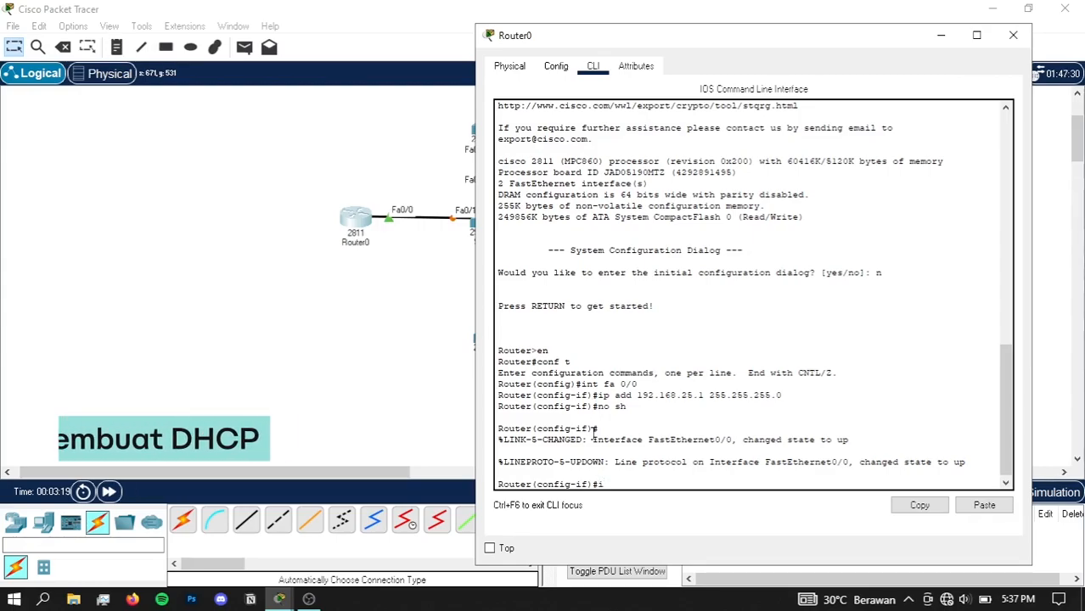
{"action": "type", "text": "dhcp"}
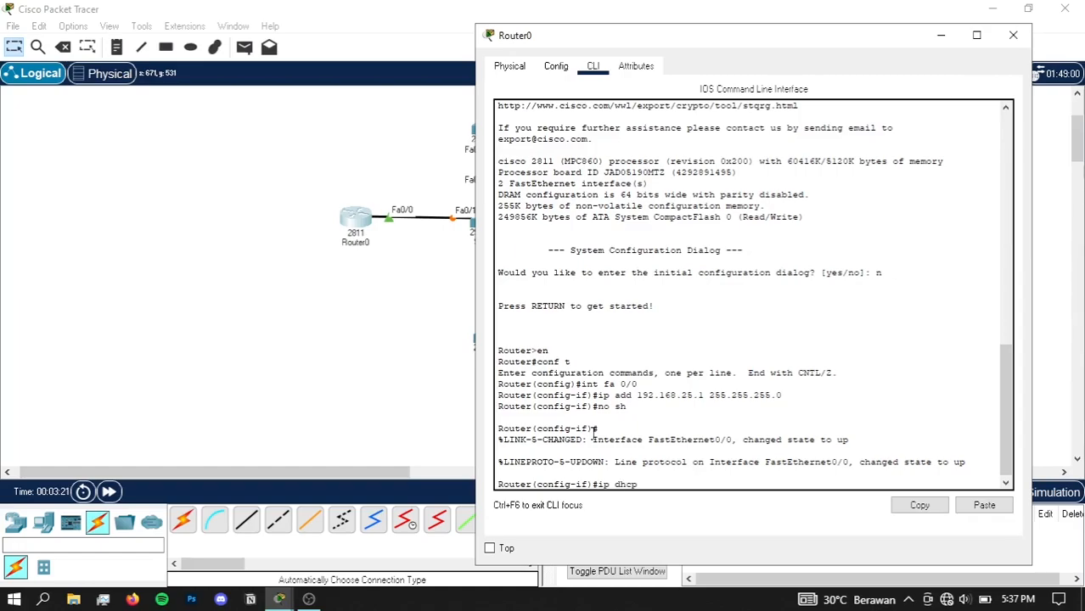
{"action": "type", "text": " pool voice"}
{"action": "key", "text": "Return"}
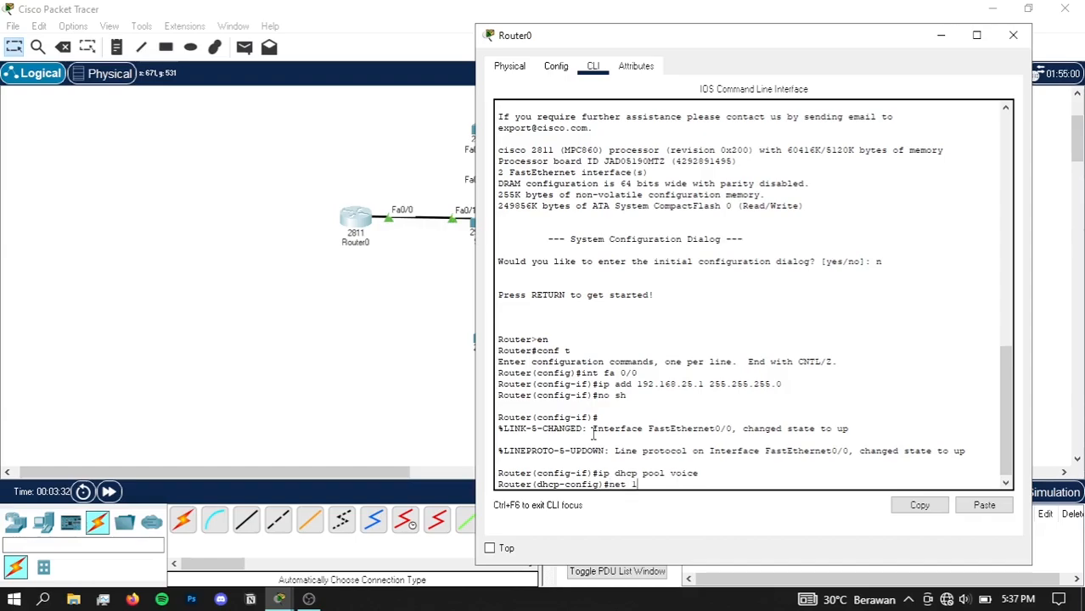
{"action": "type", "text": "168.25.0 255.255.255.0"}
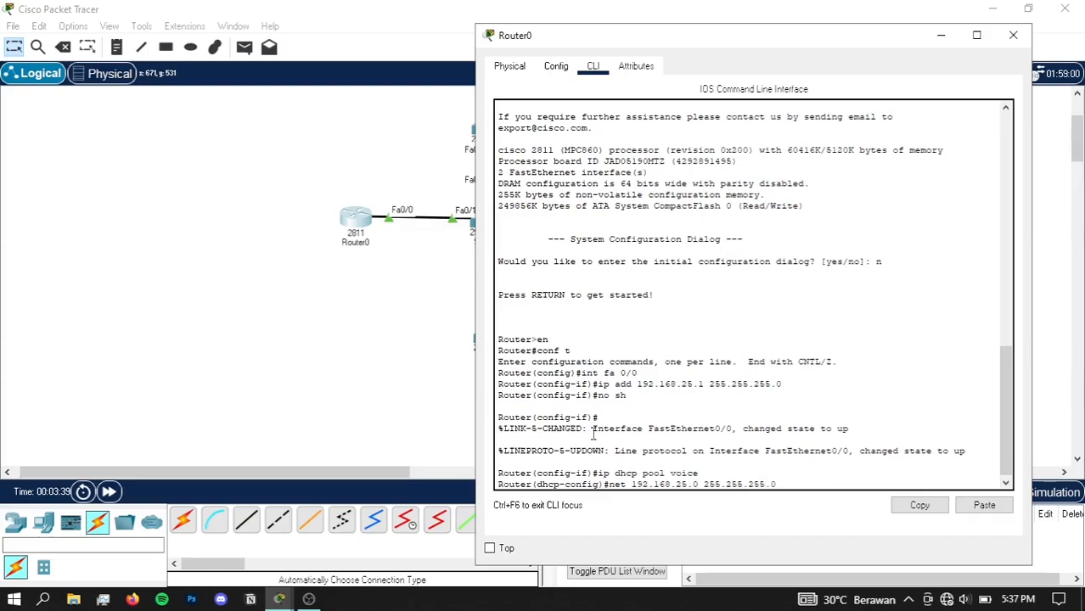
{"action": "key", "text": "Return"}
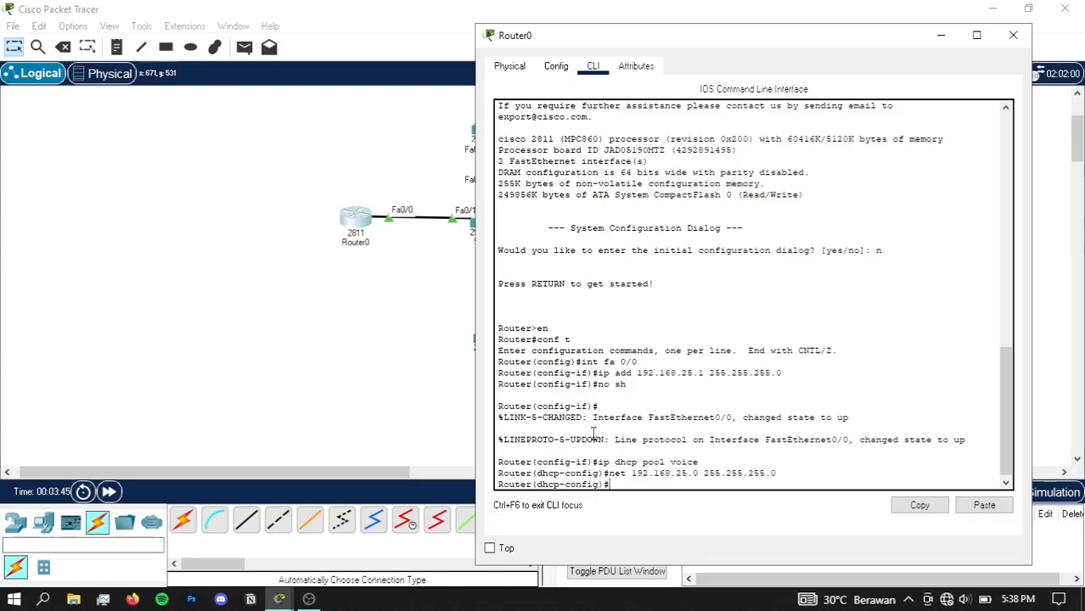
- Set option 150 of the voice DHCP pool to IP address 192.168.25.1
{"action": "type", "text": "opti"}
{"action": "type", "text": "50 ip 19"}
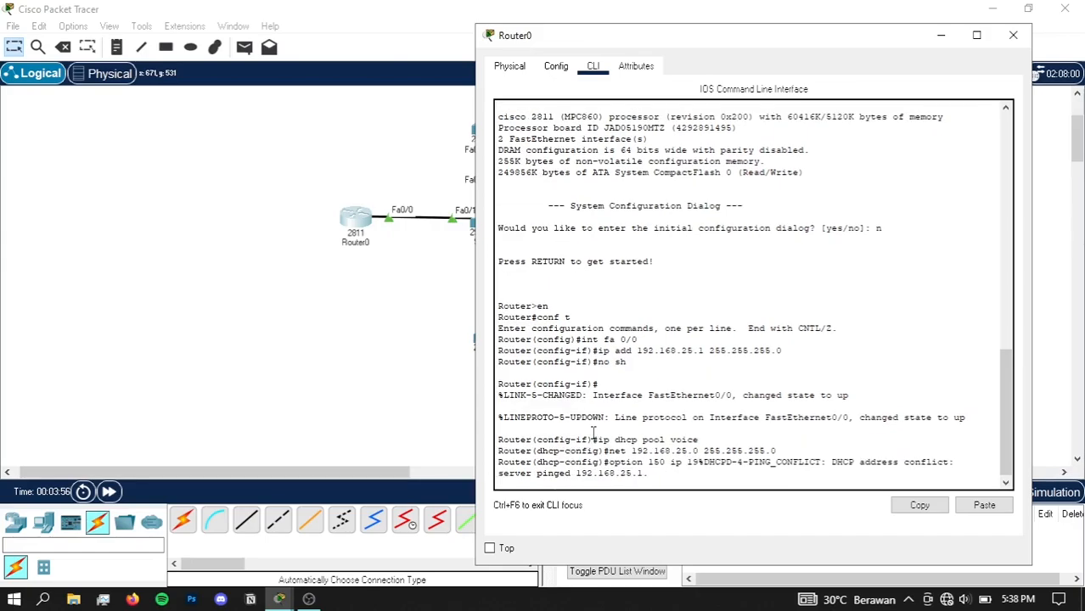
{"action": "type", "text": "2.168.25.1"}
{"action": "key", "text": "Return"}
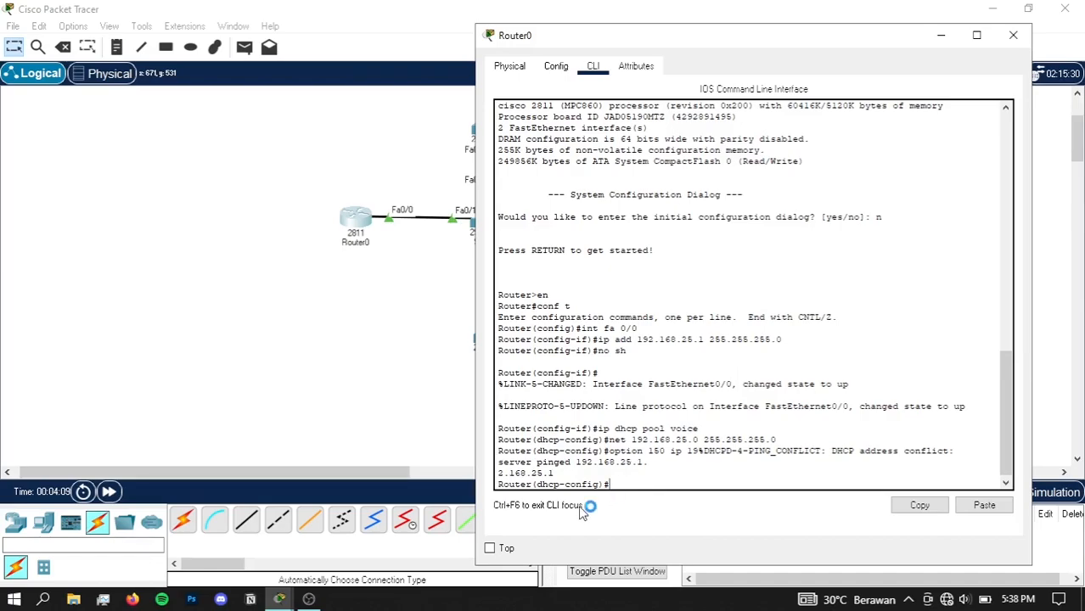
- Set the default router of the voice DHCP pool to 192.168.25.1
{"action": "type", "text": "defult"}
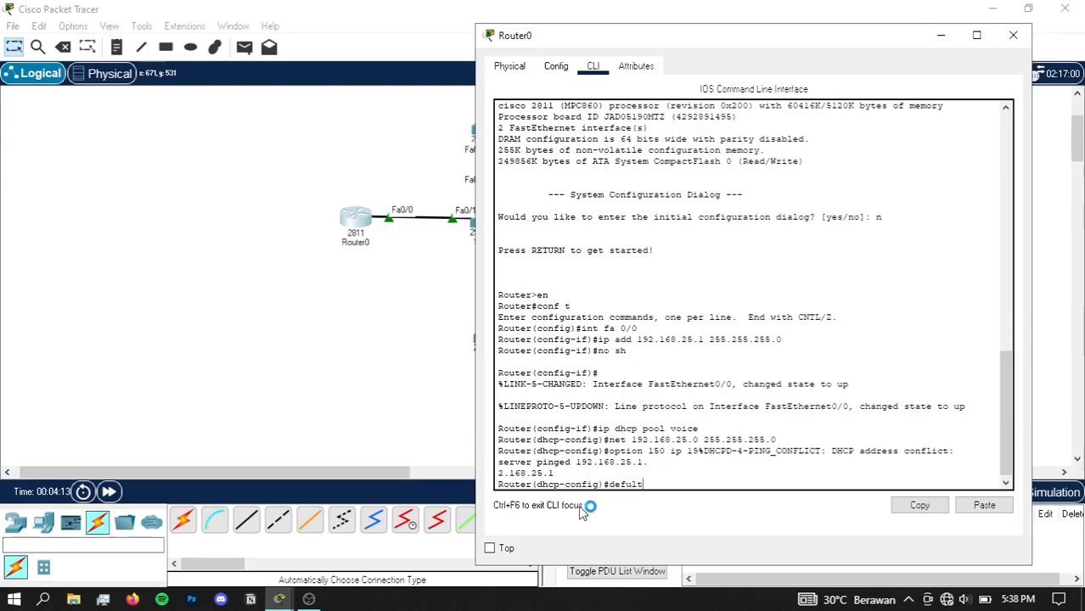
{"action": "key", "text": "BackSpace"}
{"action": "key", "text": "BackSpace"}
{"action": "key", "text": "BackSpace"}
{"action": "type", "text": "ault-router 192.168.25."}
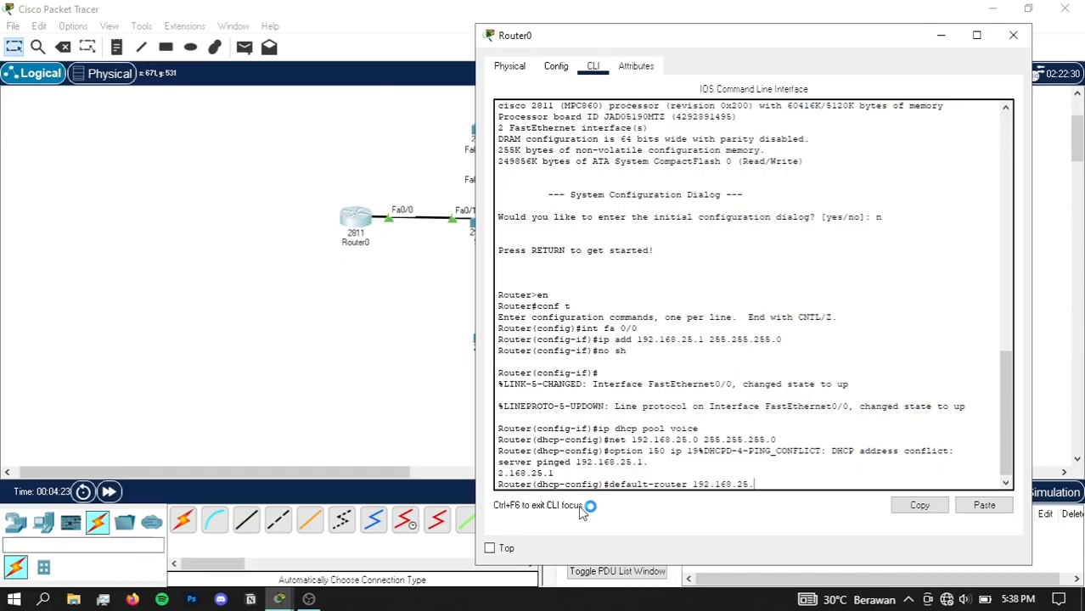
{"action": "type", "text": "1"}
{"action": "key", "text": "Return"}
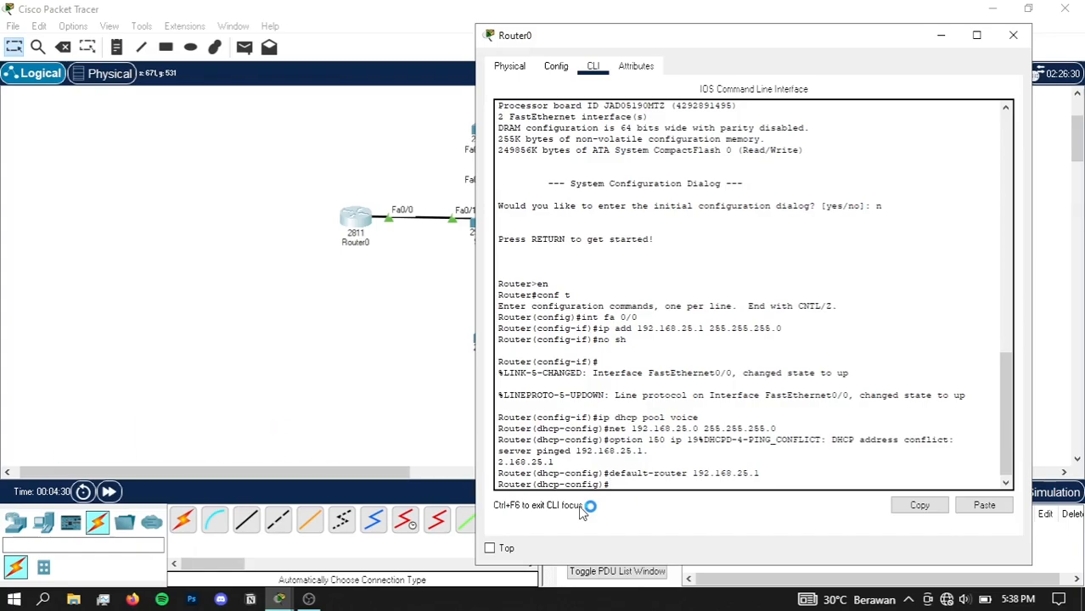
- Exit the DHCP pool and set up telephony-service with max-ephone 5 and max-dn 5
{"action": "type", "text": "ex"}
{"action": "key", "text": "Return"}
{"action": "type", "text": "telephony"}
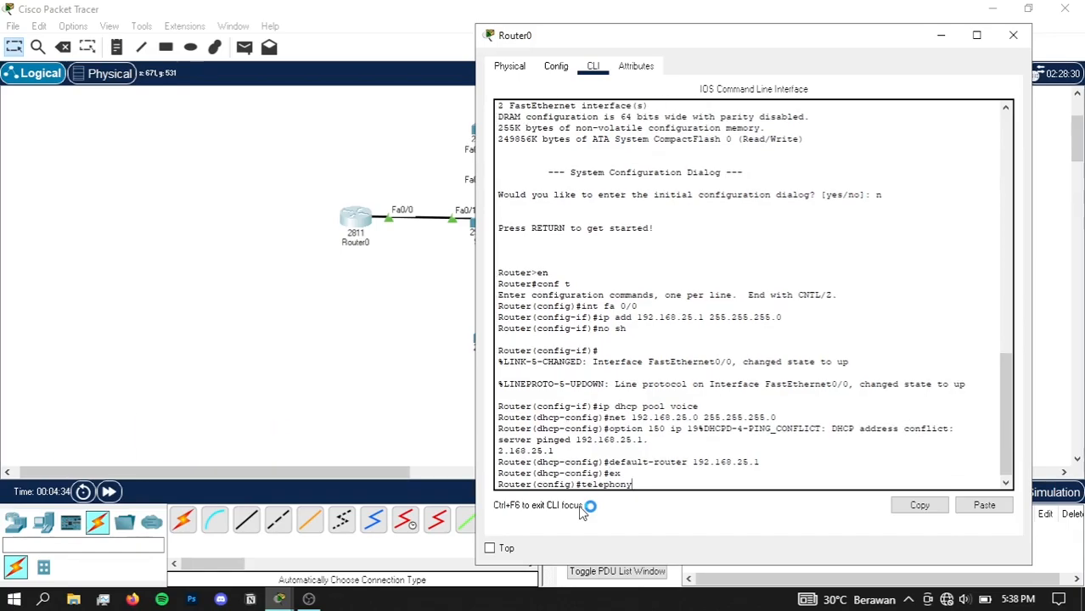
{"action": "type", "text": "-service"}
{"action": "key", "text": "Return"}
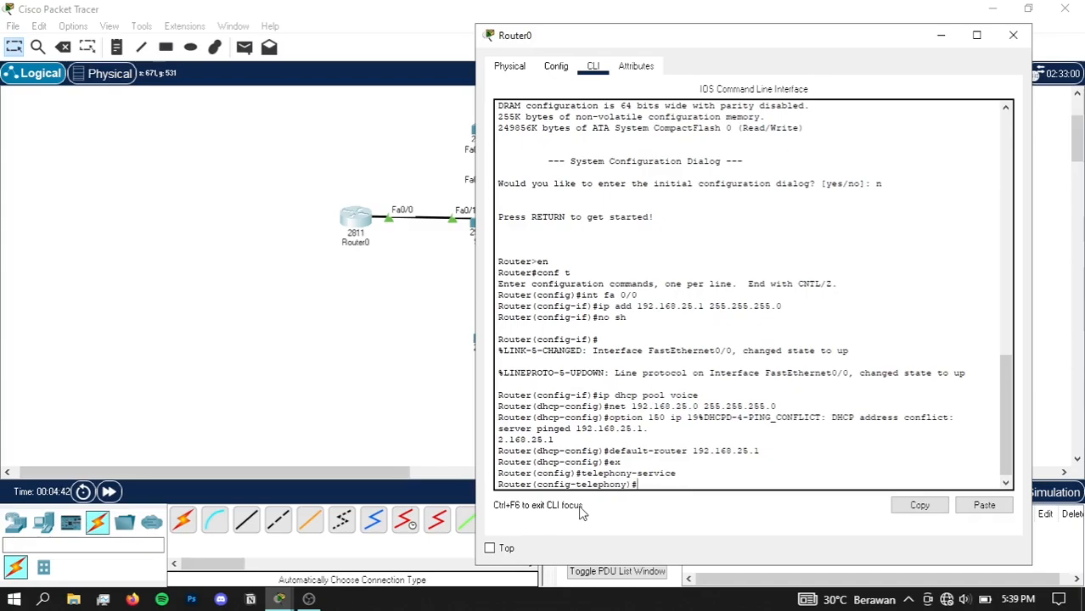
{"action": "type", "text": "max-ephone 5"}
{"action": "key", "text": "Return"}
{"action": "type", "text": "max"}
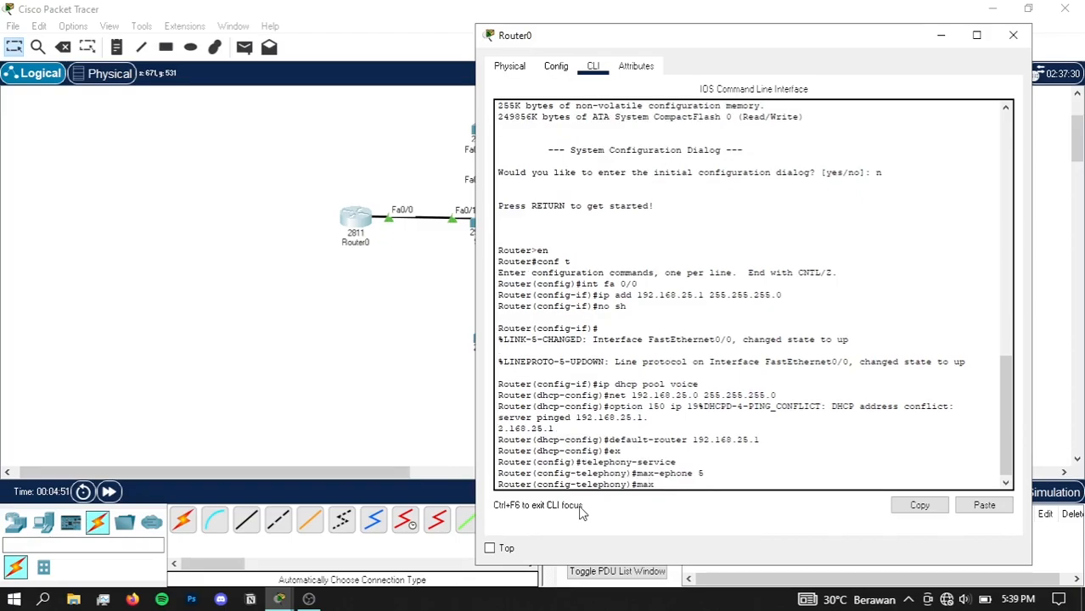
{"action": "type", "text": "-dn 5"}
{"action": "key", "text": "Return"}
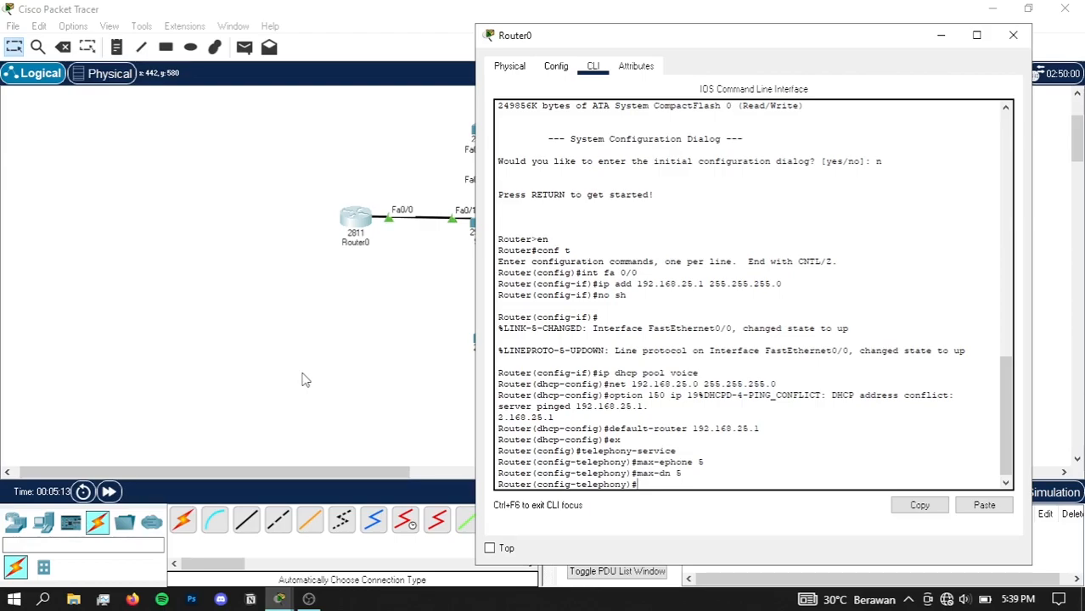
- Set the telephony service's source address with ip source-address 192.168.25.1 port 2000
{"action": "type", "text": "ip so"}
{"action": "type", "text": "rce"}
{"action": "key", "text": "BackSpace"}
{"action": "key", "text": "BackSpace"}
{"action": "key", "text": "BackSpace"}
{"action": "type", "text": "urc"}
{"action": "key", "text": "Tab"}
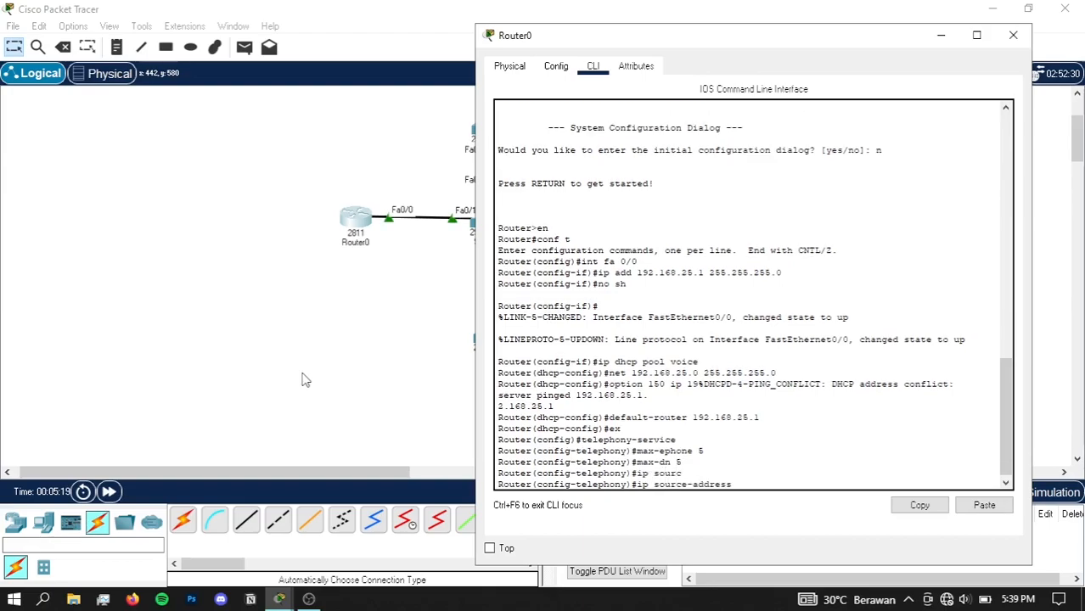
{"action": "type", "text": "192"}
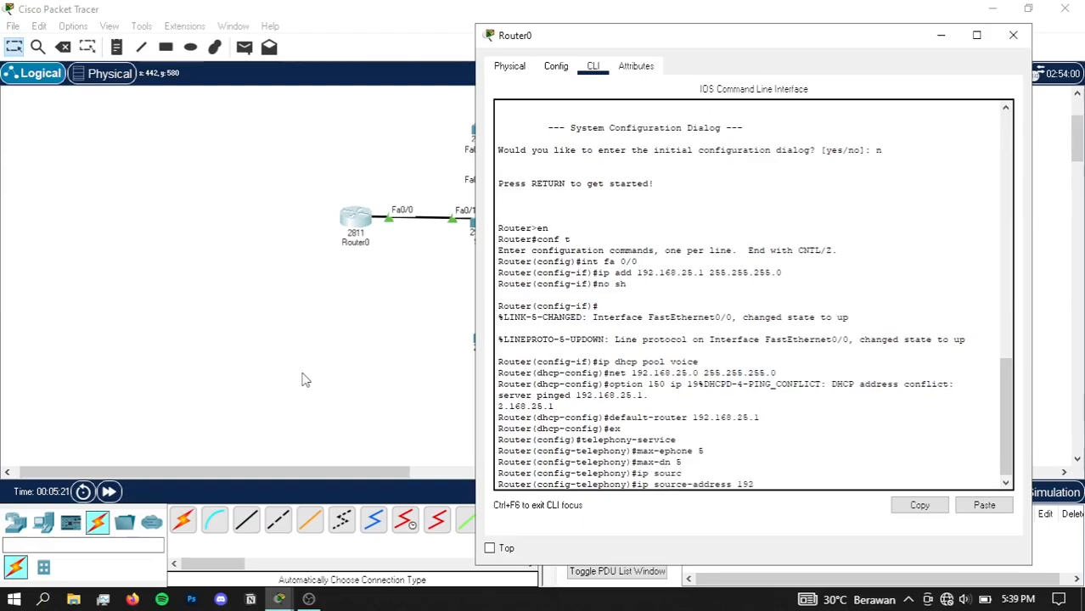
{"action": "type", "text": ".168.25.1 port"}
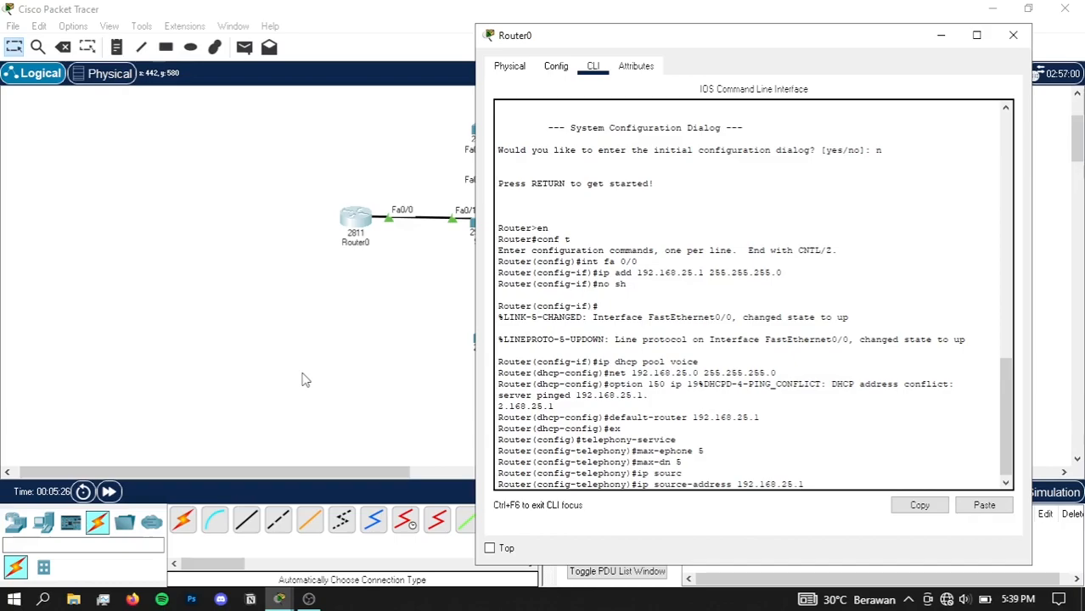
{"action": "type", "text": " 2000"}
{"action": "key", "text": "Return"}
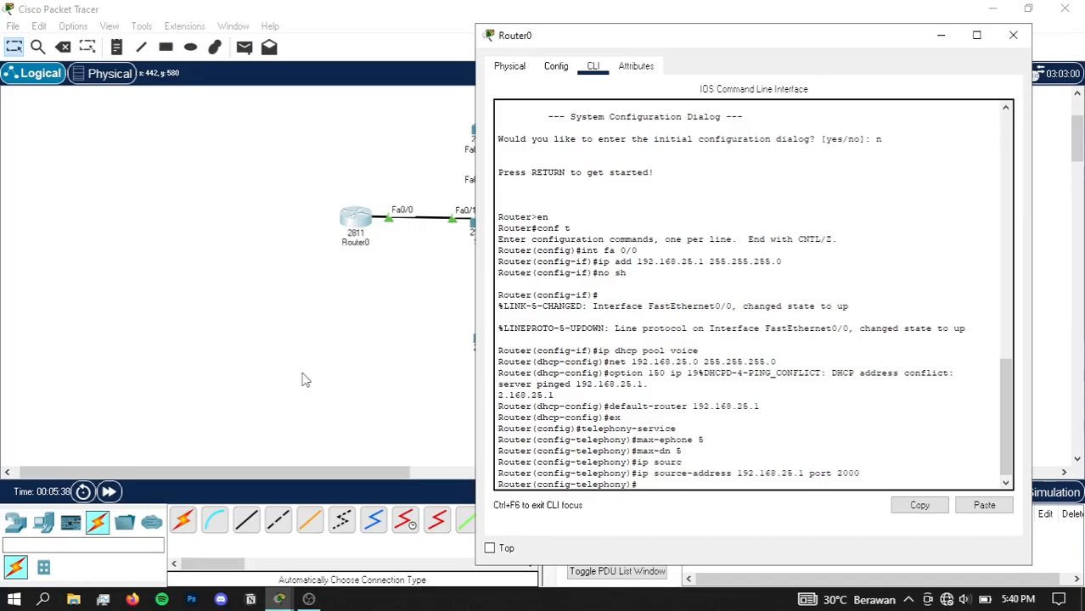
- Enable automatic extension assignment in the telephony service with auto assign 1 to 5
{"action": "type", "text": "aa"}
{"action": "type", "text": "to "}
{"action": "type", "text": "assig"}
{"action": "type", "text": "n "}
{"action": "type", "text": "1 to"}
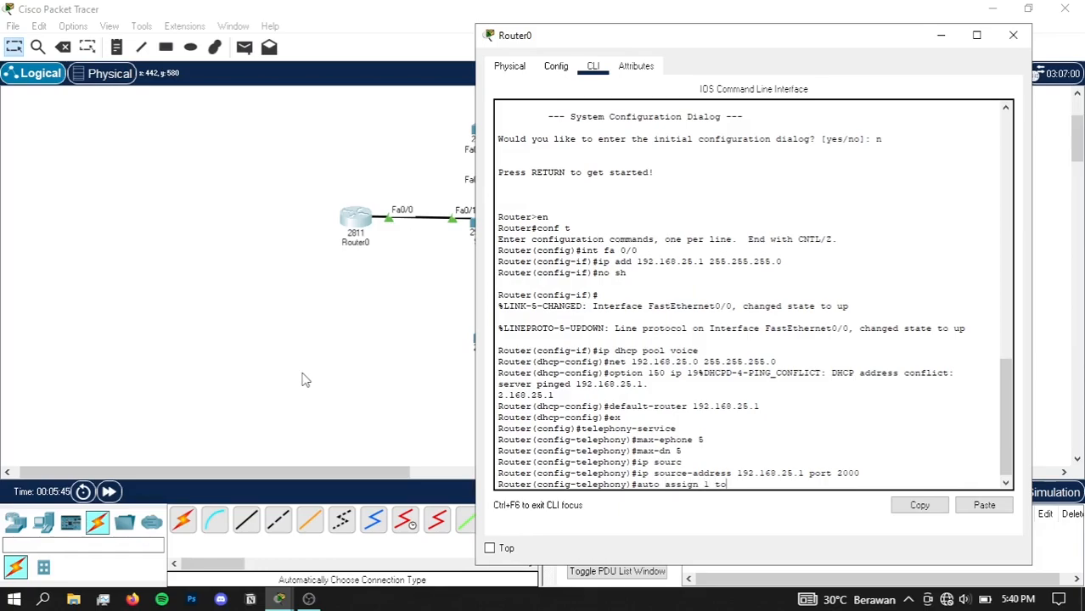
{"action": "type", "text": "5"}
{"action": "key", "text": "Return"}
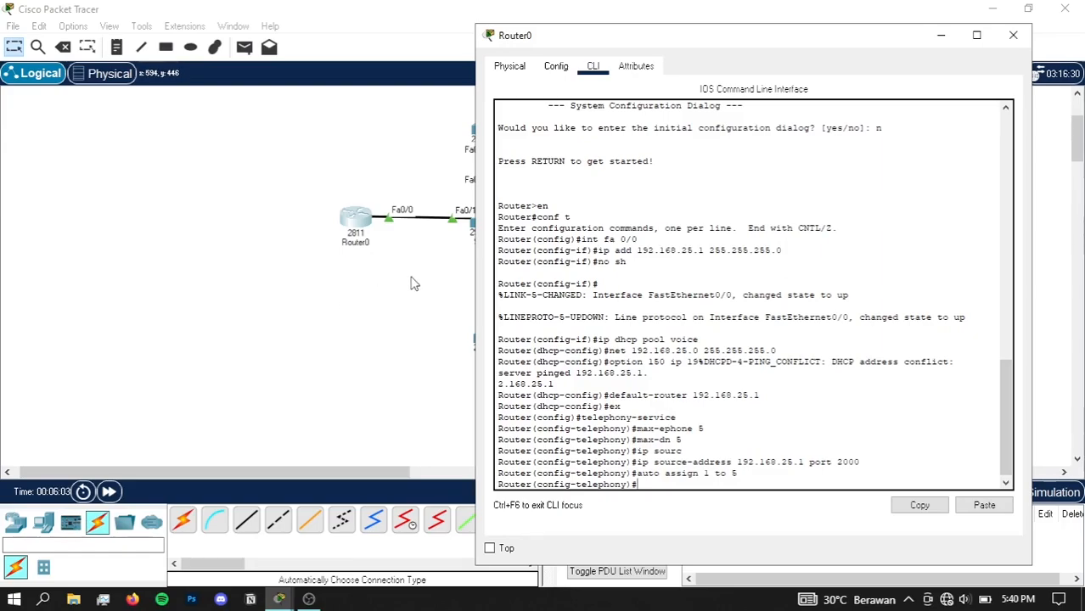
- Create directory entry ephone-dn 1 and give it number 111
{"action": "type", "text": "ephone"}
{"action": "type", "text": "-dn1"}
{"action": "type", "text": " 1"}
{"action": "key", "text": "Return"}
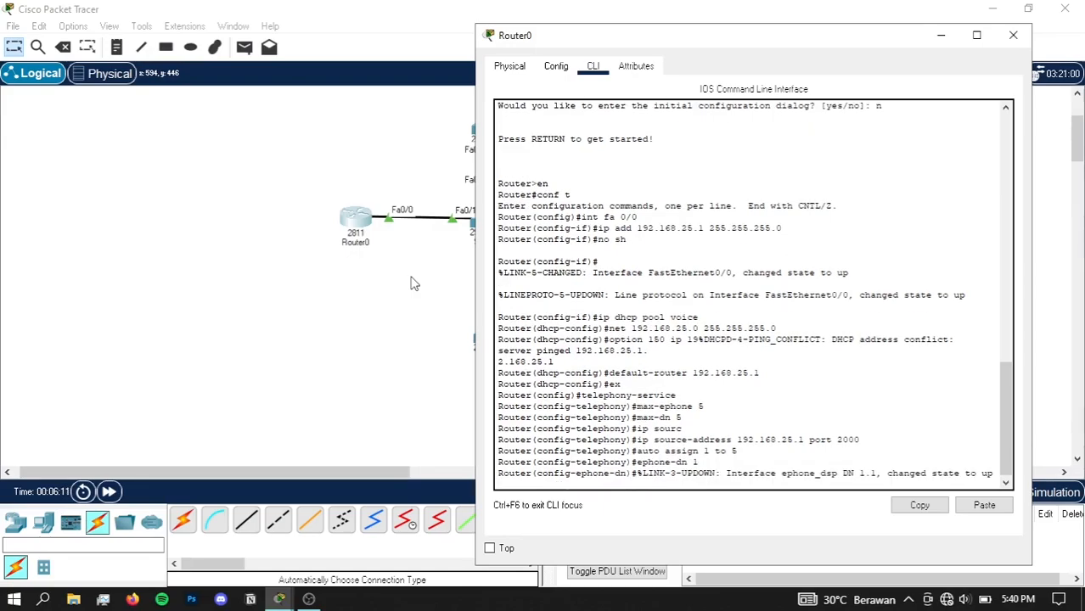
{"action": "key", "text": "Return"}
{"action": "type", "text": "numb"}
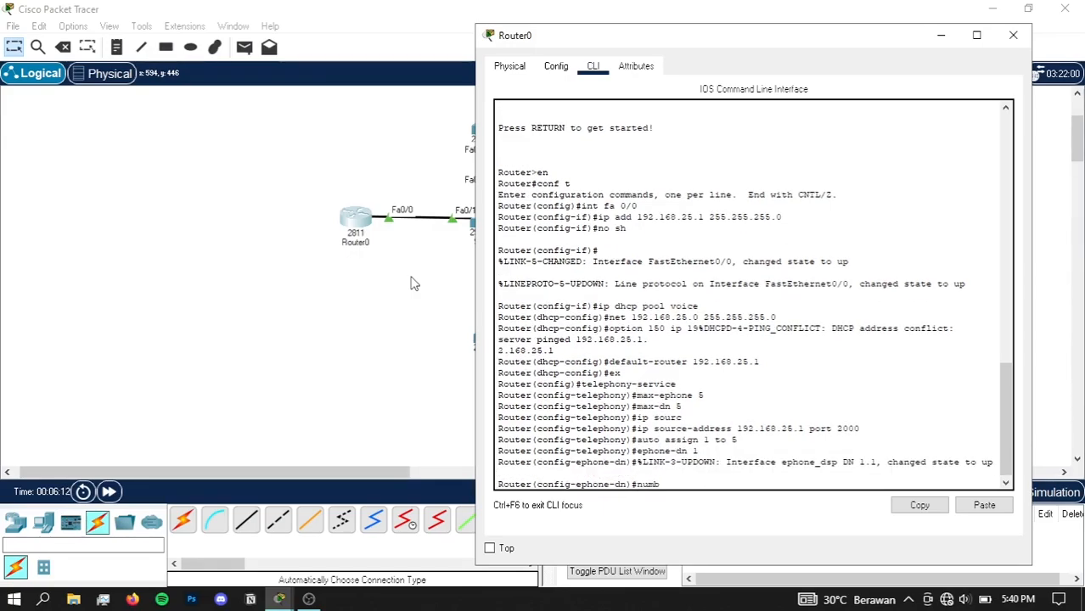
{"action": "type", "text": " 111"}
{"action": "key", "text": "Return"}
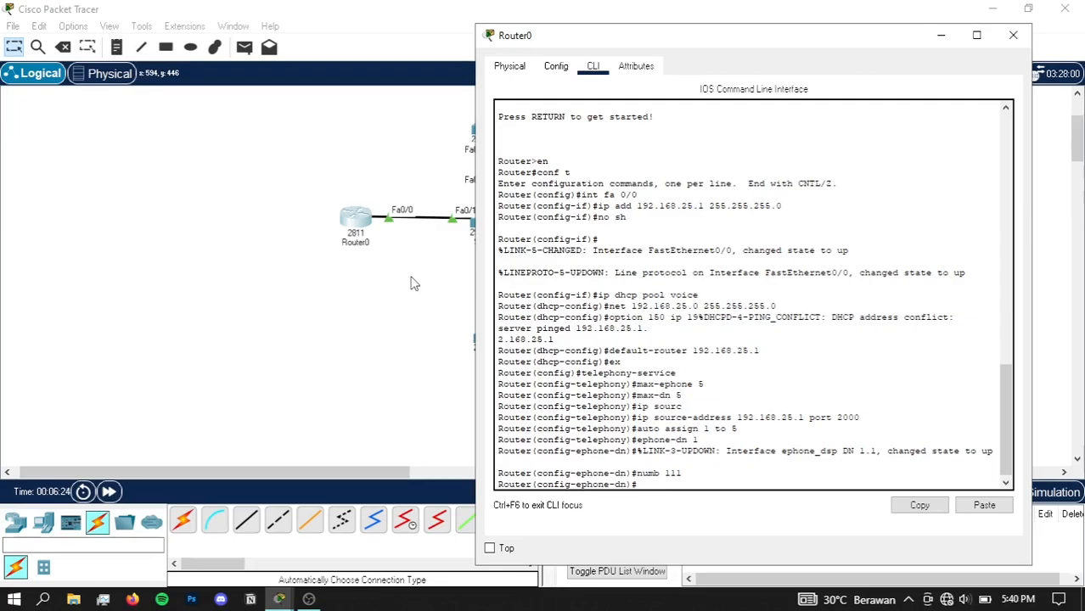
- Create directory entry ephone-dn 2 and give it number 222
{"action": "type", "text": "ephone"}
{"action": "key", "text": "BackSpace"}
{"action": "key", "text": "BackSpace"}
{"action": "type", "text": "-dn 2"}
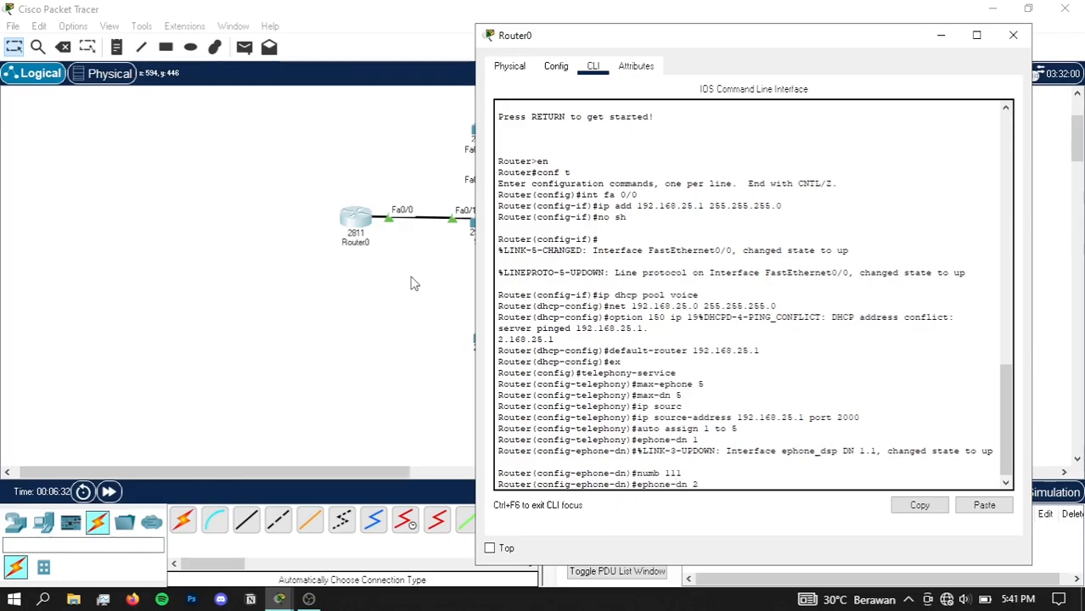
{"action": "key", "text": "Return"}
{"action": "type", "text": "numb"}
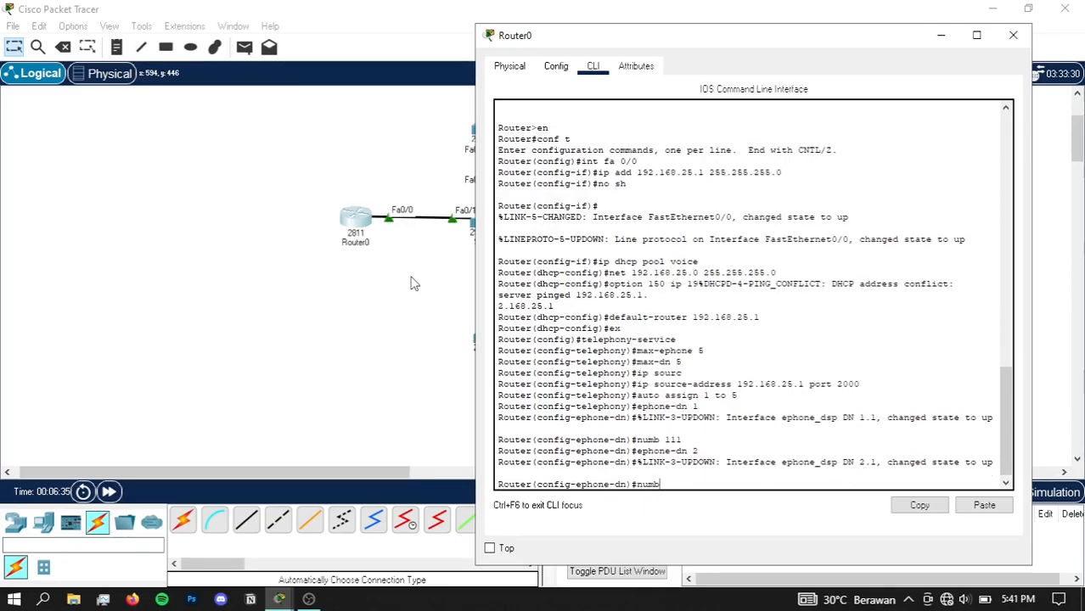
{"action": "type", "text": " 222"}
{"action": "key", "text": "Return"}
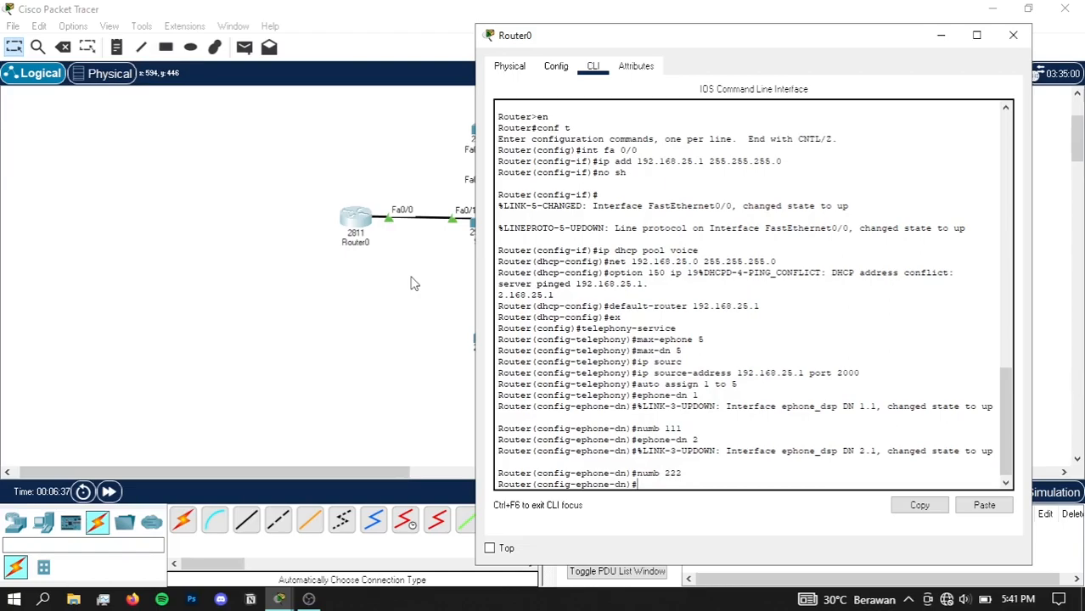
- Create directory entry ephone-dn 3 and give it number 333
{"action": "key", "text": "Up"}
{"action": "key", "text": "Up"}
{"action": "key", "text": "BackSpace"}
{"action": "type", "text": "3"}
{"action": "key", "text": "Return"}
{"action": "key", "text": "Up"}
{"action": "key", "text": "Up"}
{"action": "key", "text": "BackSpace"}
{"action": "key", "text": "BackSpace"}
{"action": "key", "text": "BackSpace"}
{"action": "type", "text": "333"}
{"action": "key", "text": "Return"}
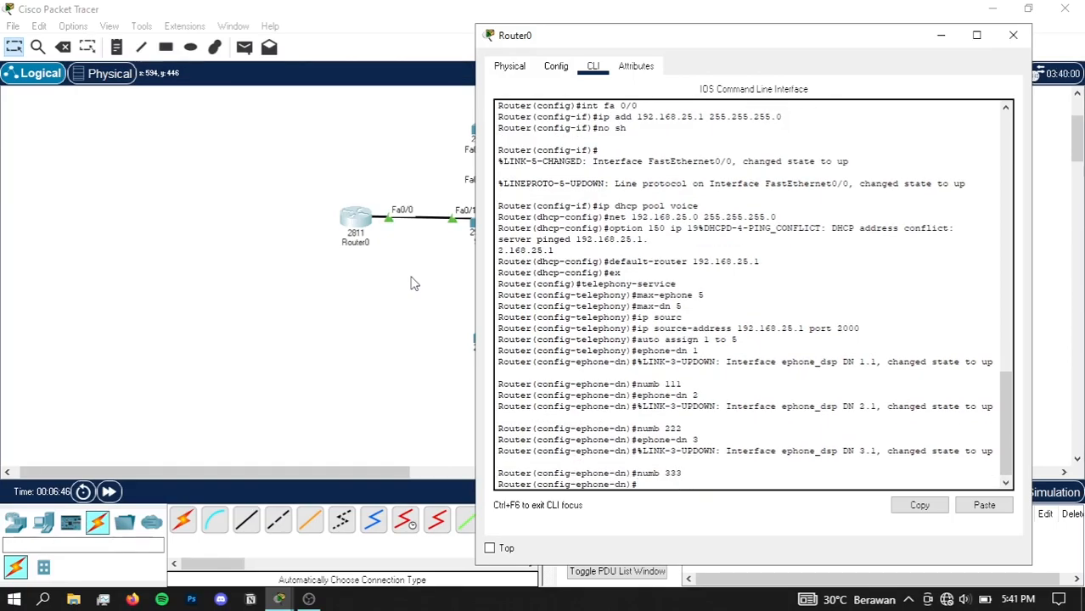
- Create directory entry ephone-dn 4 and give it number 444
{"action": "key", "text": "Up"}
{"action": "key", "text": "Up"}
{"action": "key", "text": "BackSpace"}
{"action": "type", "text": "4"}
{"action": "key", "text": "Return"}
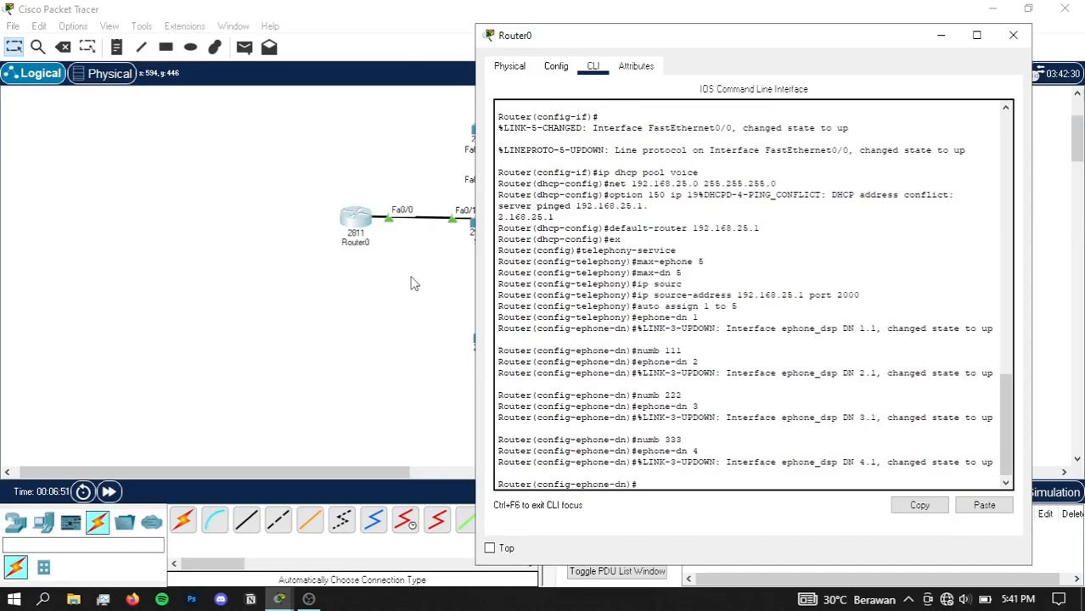
{"action": "key", "text": "Up"}
{"action": "key", "text": "Up"}
{"action": "key", "text": "BackSpace"}
{"action": "key", "text": "BackSpace"}
{"action": "key", "text": "BackSpace"}
{"action": "type", "text": "4"}
{"action": "key", "text": "Return"}
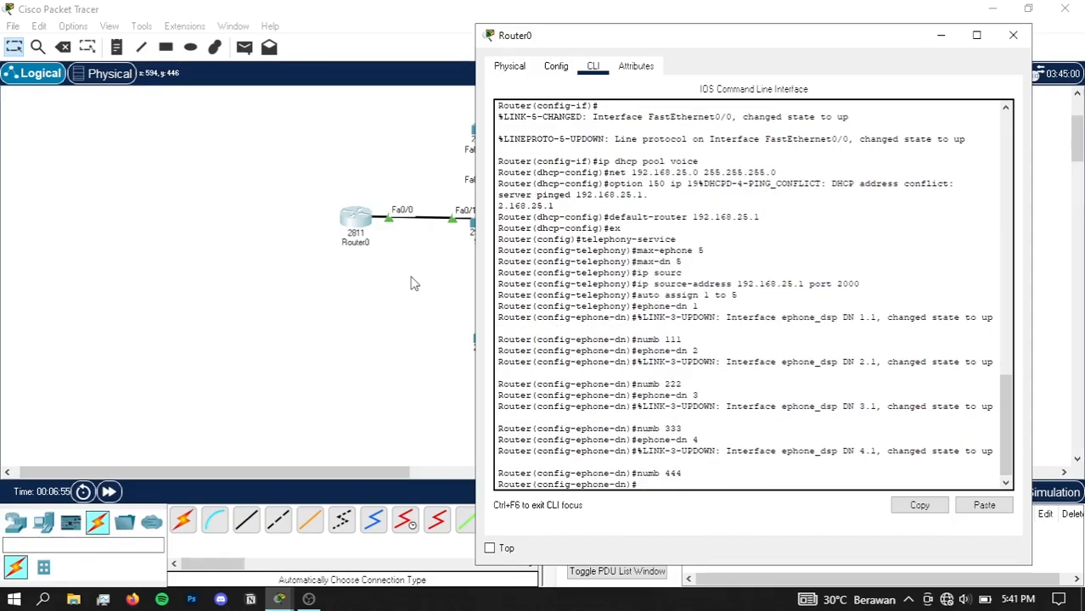
- Create directory entry ephone-dn 5 with number 555, exit to global configuration mode with ex, and close Router0's window
{"action": "key", "text": "Up"}
{"action": "key", "text": "Up"}
{"action": "type", "text": "5"}
{"action": "key", "text": "Return"}
{"action": "key", "text": "Up"}
{"action": "key", "text": "Up"}
{"action": "key", "text": "BackSpace"}
{"action": "key", "text": "BackSpace"}
{"action": "key", "text": "BackSpace"}
{"action": "type", "text": "555"}
{"action": "key", "text": "Return"}
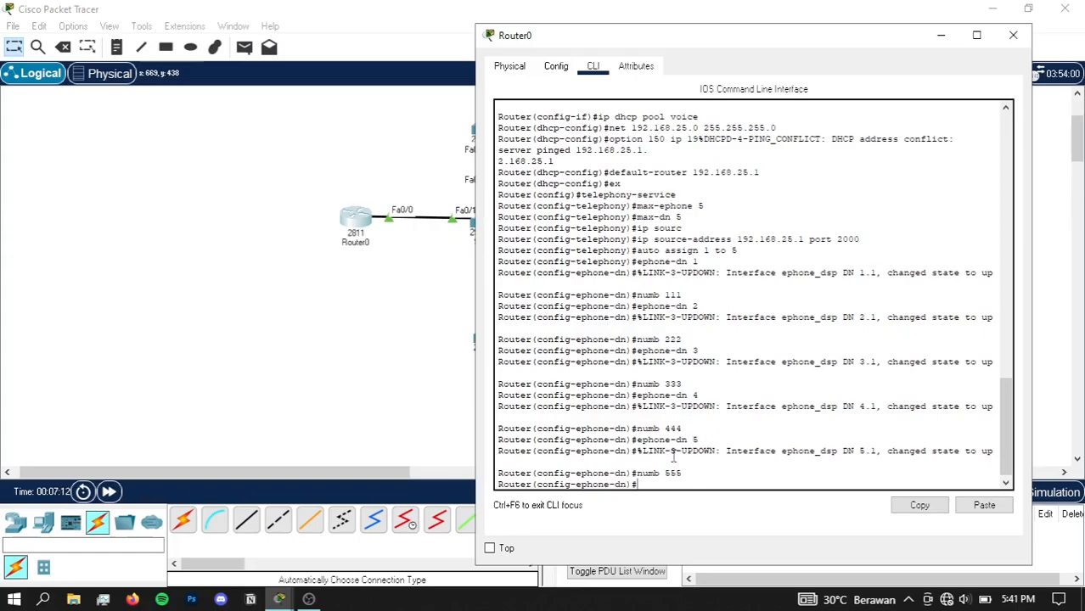
{"action": "key", "text": "Return"}
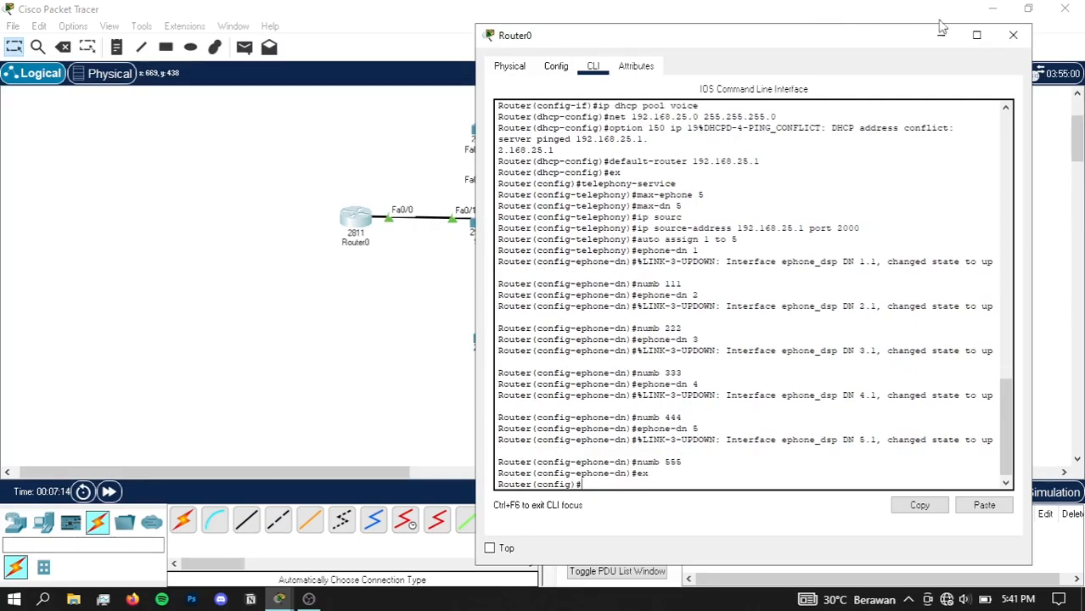
{"action": "left_click", "coordinate": [1013, 35]}
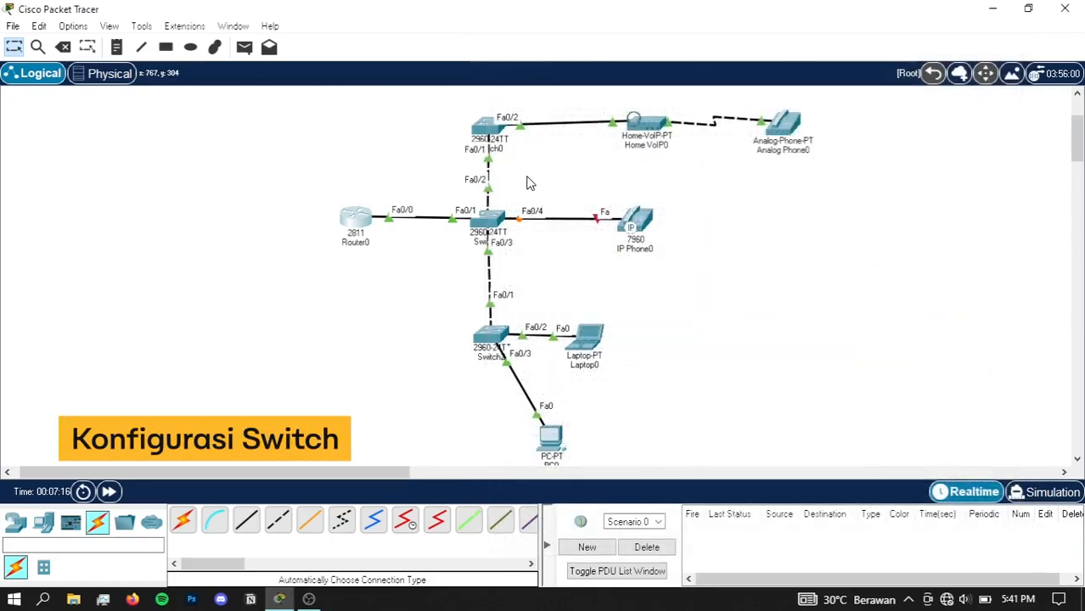
- Open Switch1's command line and enter global configuration mode with en and conf t
{"action": "left_click", "coordinate": [493, 223]}
{"action": "left_click", "coordinate": [382, 54]}
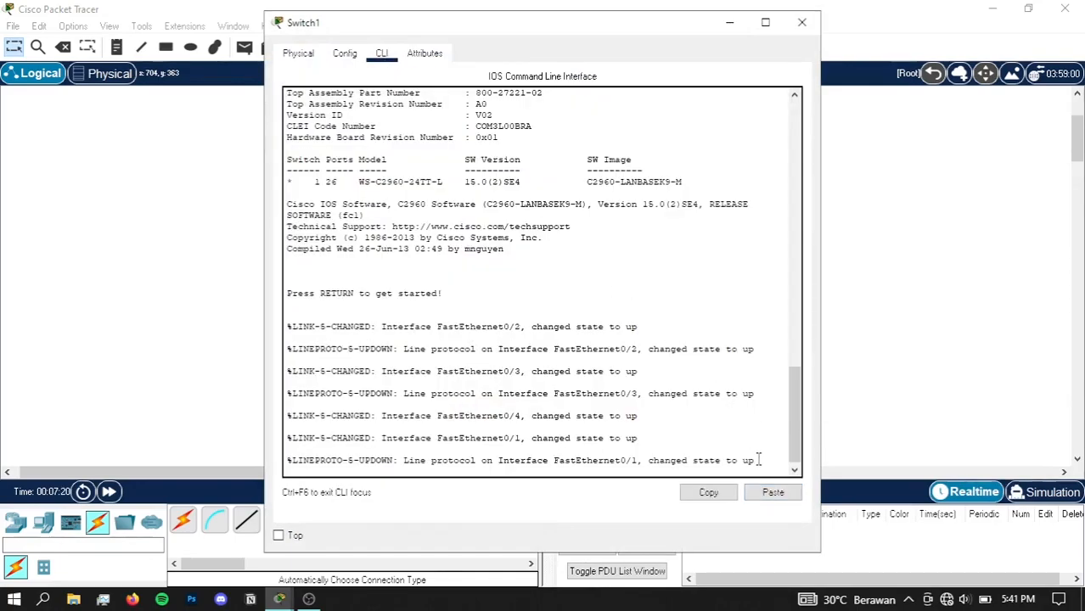
{"action": "key", "text": "Return"}
{"action": "type", "text": "en"}
{"action": "key", "text": "Return"}
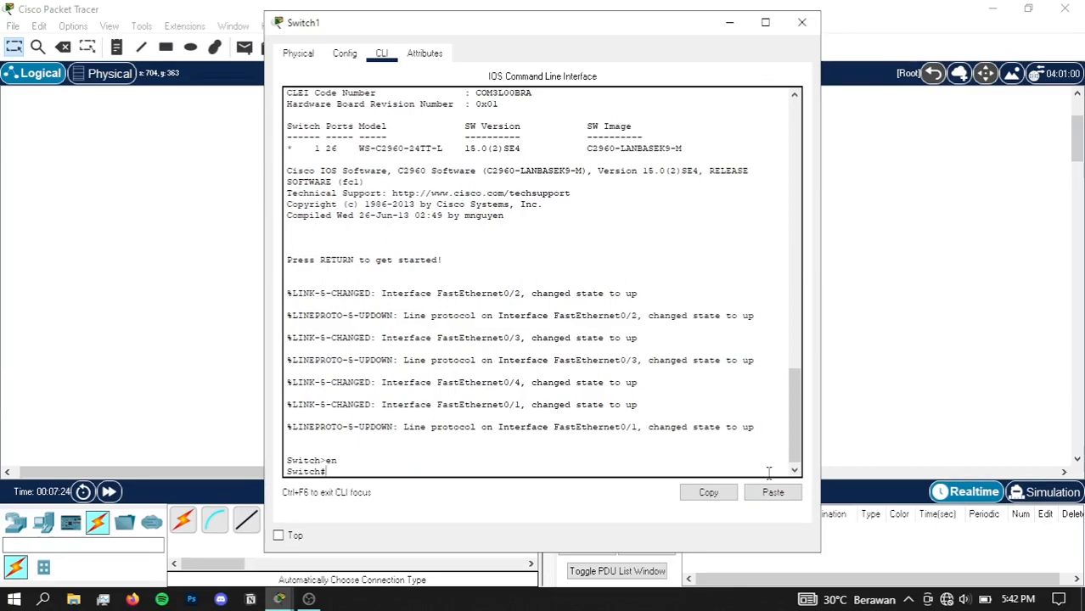
{"action": "type", "text": "conf t"}
{"action": "key", "text": "Return"}
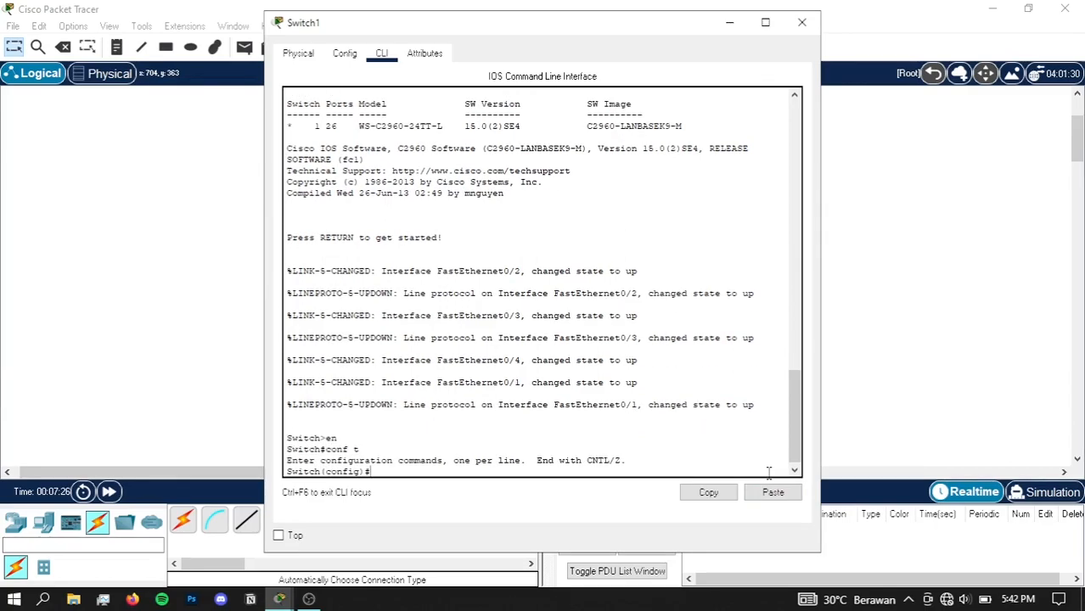
- Set Switch1's interfaces fa 0/1-24 to access mode with voice VLAN 1, and close its window
{"action": "type", "text": "int range fa 0/1-24"}
{"action": "key", "text": "Return"}
{"action": "type", "text": "sw"}
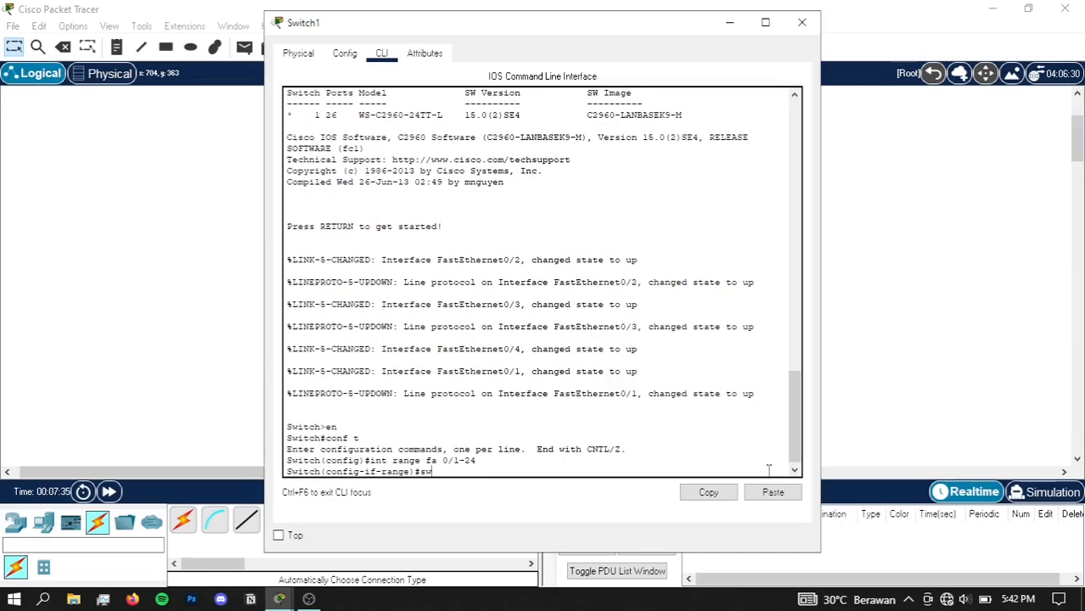
{"action": "type", "text": " mode access"}
{"action": "key", "text": "Return"}
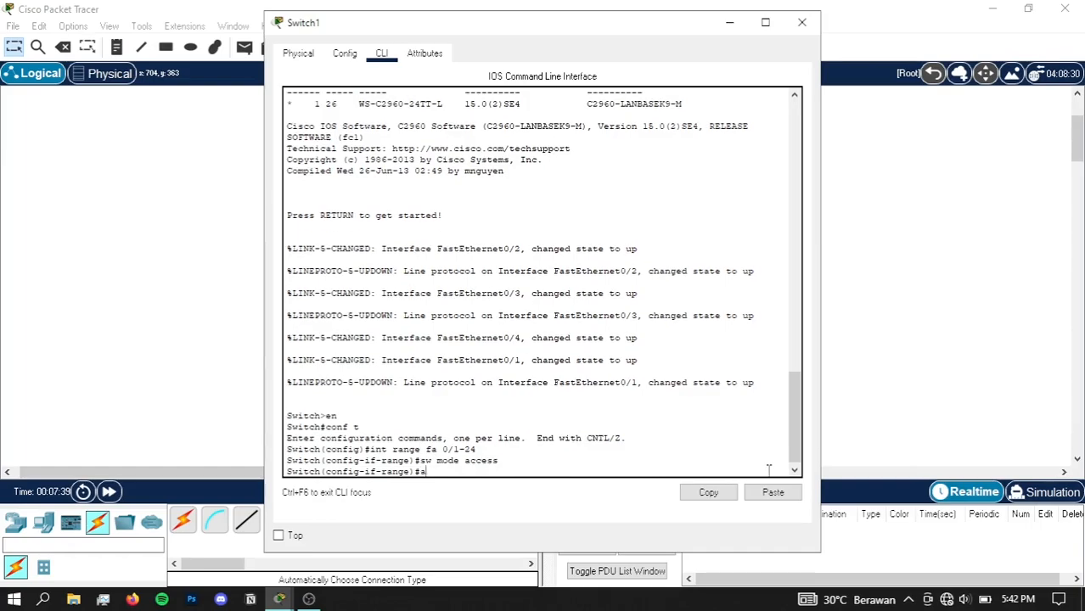
{"action": "type", "text": "sw voice vlan 1"}
{"action": "key", "text": "Return"}
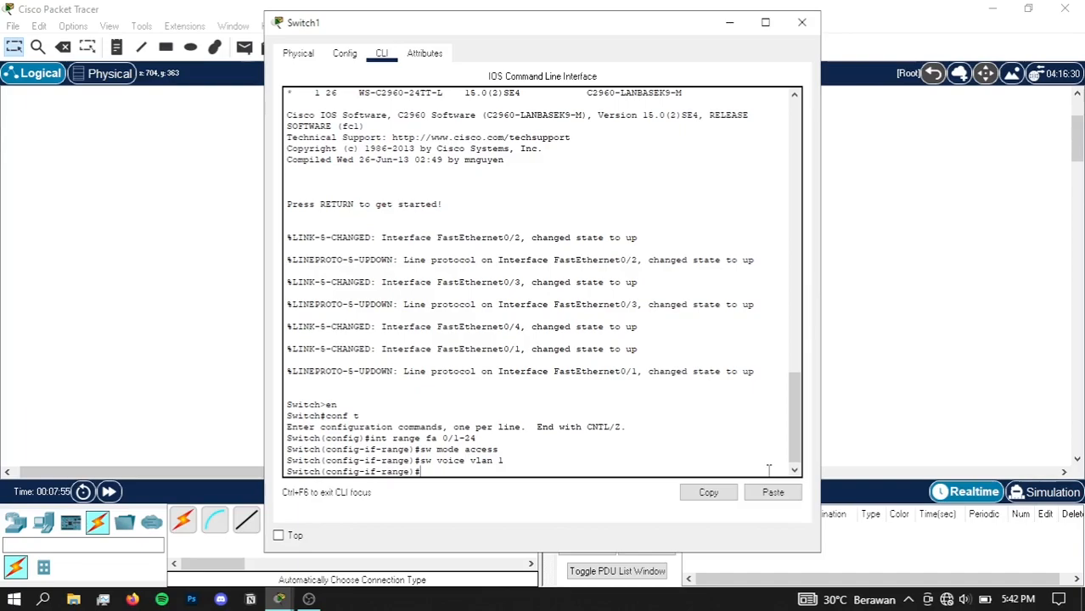
{"action": "left_click", "coordinate": [800, 23]}
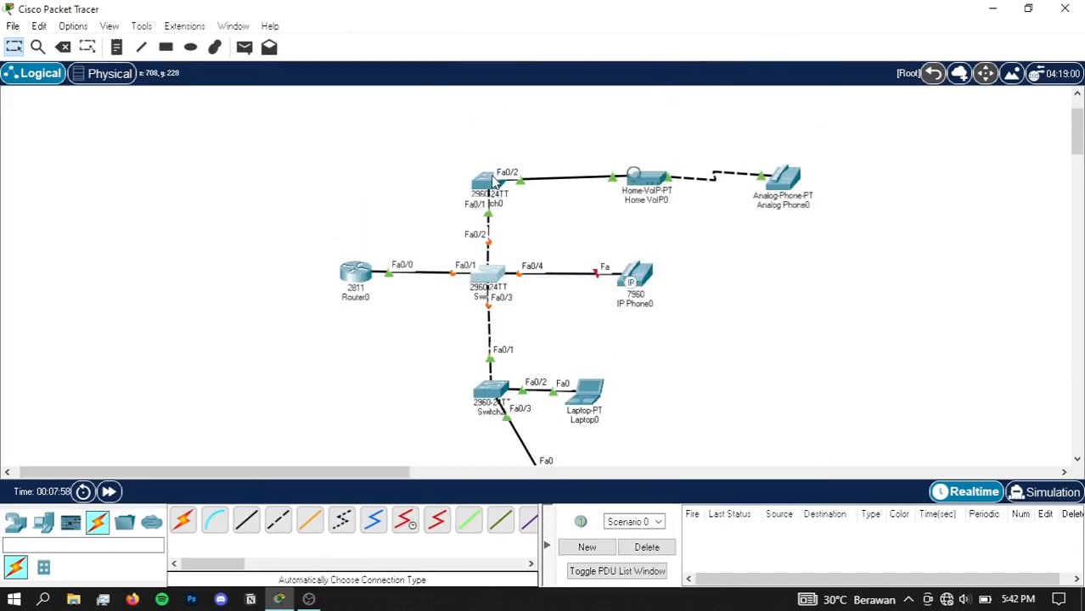
- Open Switch0's command line and enter global configuration mode with en and conf t
{"action": "left_click", "coordinate": [486, 181]}
{"action": "left_click", "coordinate": [382, 54]}
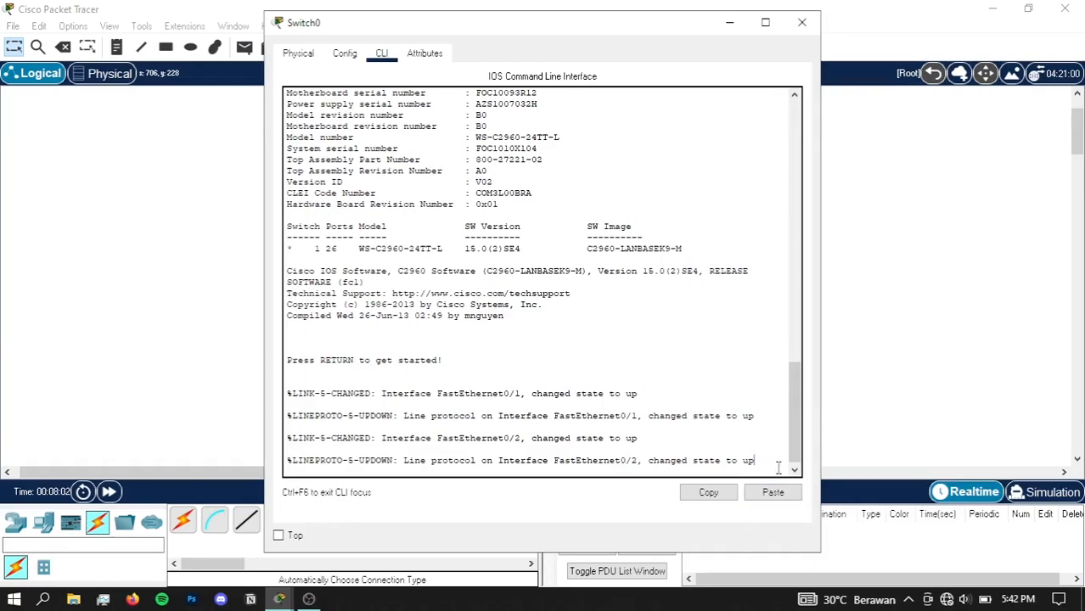
{"action": "key", "text": "Return"}
{"action": "type", "text": "en"}
{"action": "key", "text": "Return"}
{"action": "type", "text": "conf"}
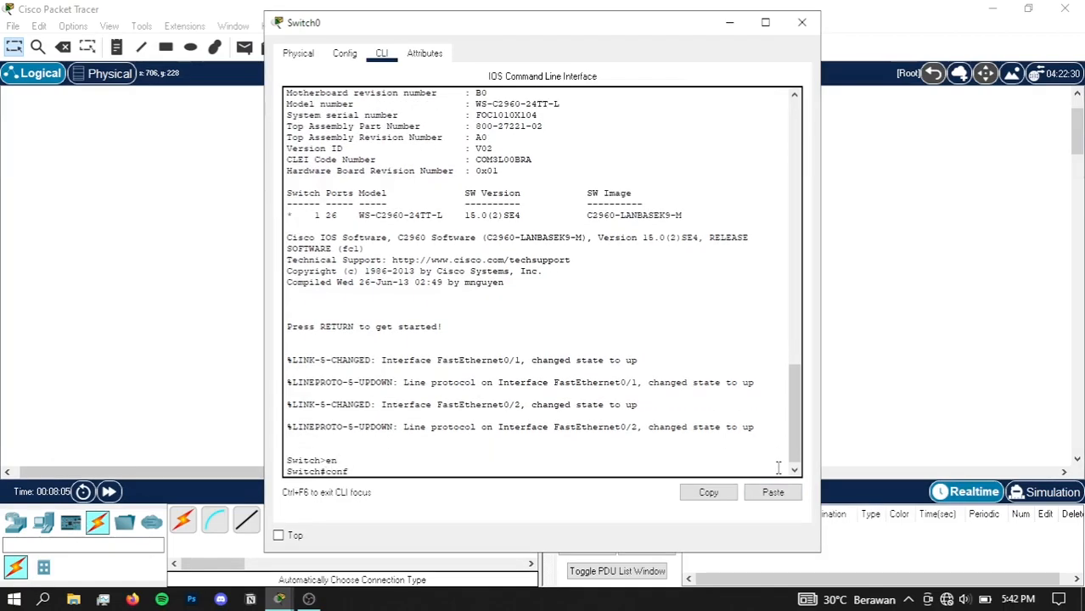
{"action": "type", "text": " t"}
{"action": "key", "text": "Return"}
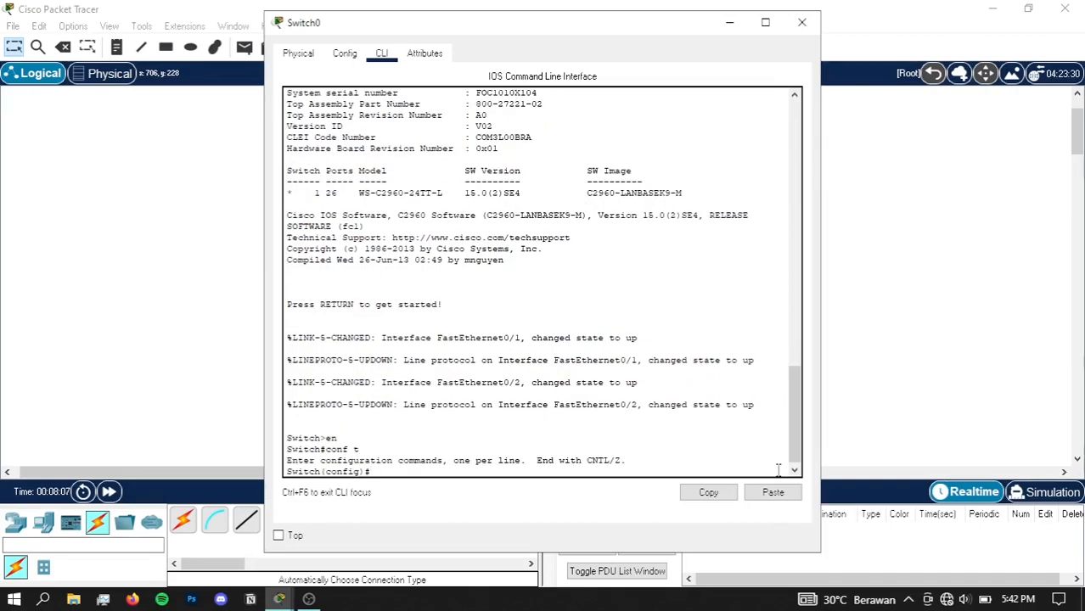
- Set Switch0's interfaces fa 0/1-24 to access mode with voice VLAN 1, and close its window
{"action": "type", "text": "int range fa 0/1-24"}
{"action": "key", "text": "Return"}
{"action": "type", "text": "sw mode access"}
{"action": "key", "text": "Return"}
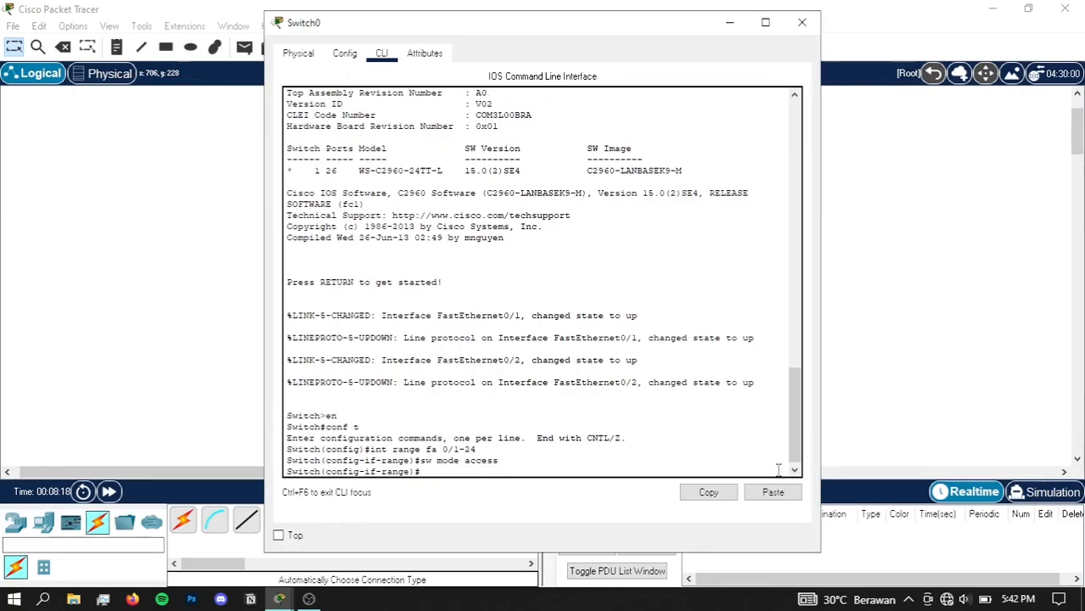
{"action": "key", "text": "BackSpace"}
{"action": "key", "text": "BackSpace"}
{"action": "key", "text": "BackSpace"}
{"action": "key", "text": "BackSpace"}
{"action": "key", "text": "BackSpace"}
{"action": "type", "text": "sw access"}
{"action": "key", "text": "BackSpace"}
{"action": "key", "text": "BackSpace"}
{"action": "key", "text": "BackSpace"}
{"action": "type", "text": "voice vlan 1"}
{"action": "key", "text": "Return"}
{"action": "left_click", "coordinate": [801, 22]}
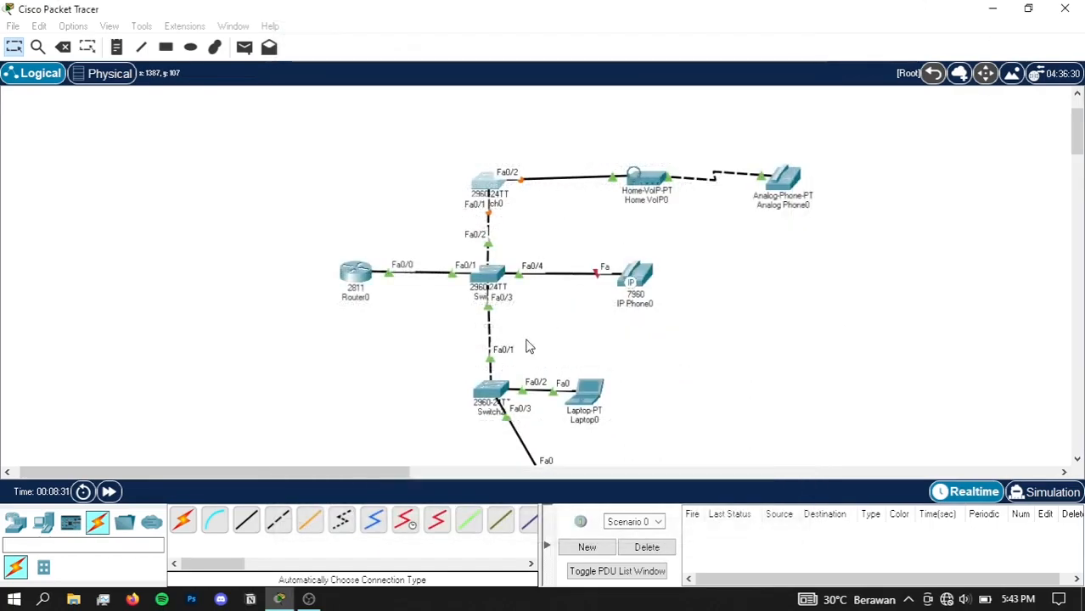
- Open Switch2's command line and enter global configuration mode with en and conf t
{"action": "left_click", "coordinate": [491, 392]}
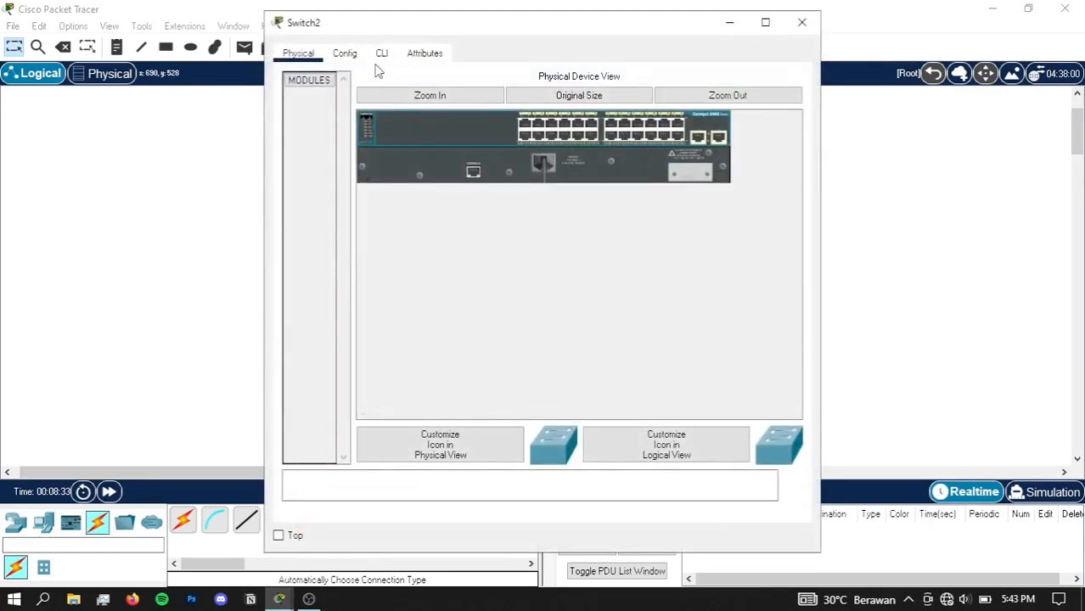
{"action": "left_click", "coordinate": [381, 54]}
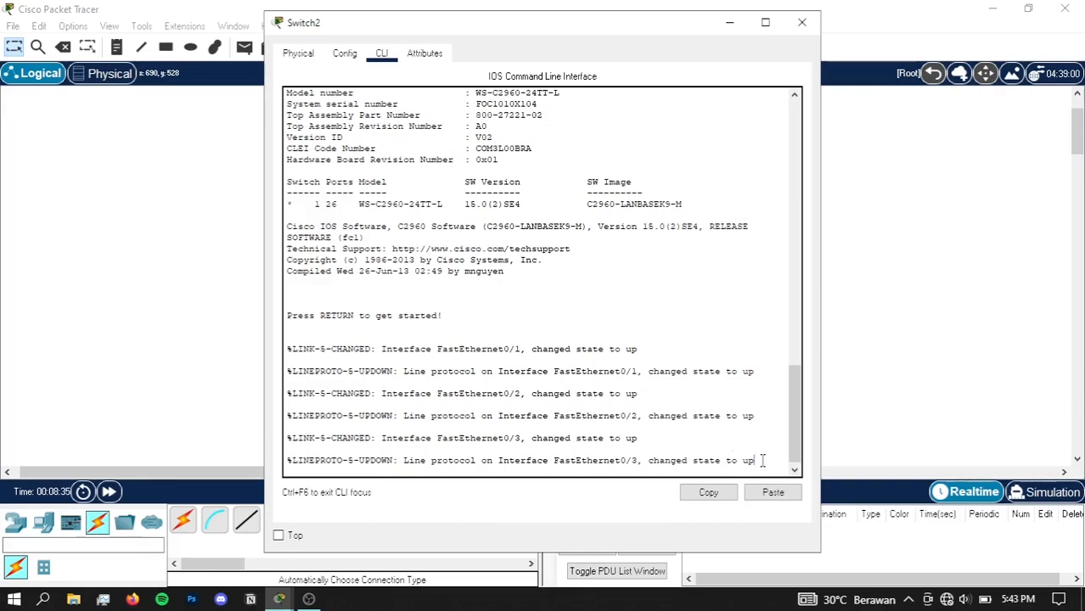
{"action": "key", "text": "Return"}
{"action": "type", "text": "en"}
{"action": "key", "text": "Return"}
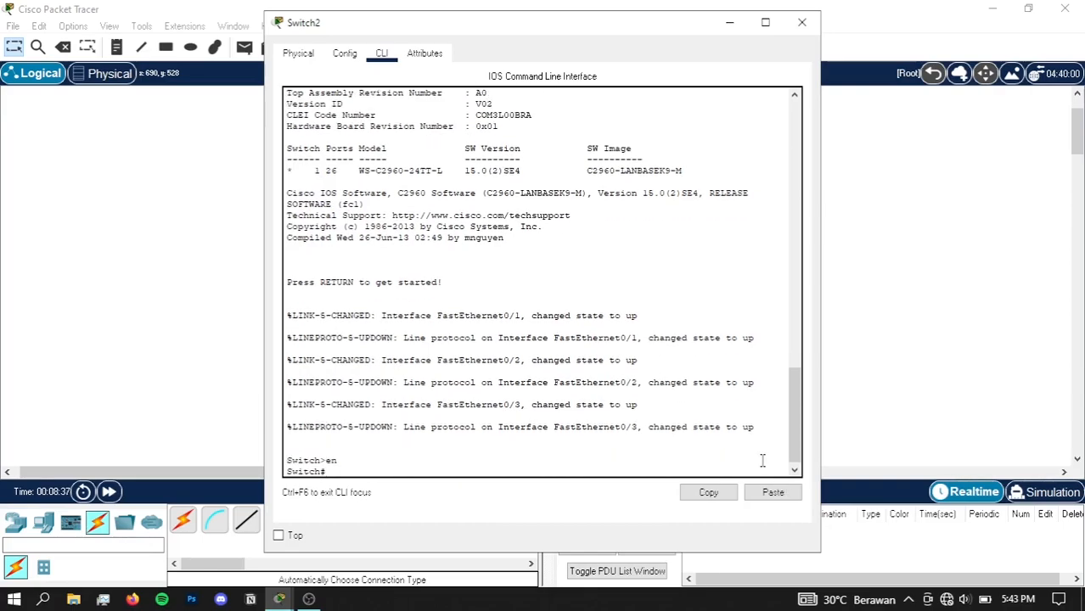
{"action": "type", "text": "conf t"}
{"action": "key", "text": "Return"}
- Try to apply sw mode access on Switch2 directly from global configuration mode
{"action": "type", "text": "sw"}
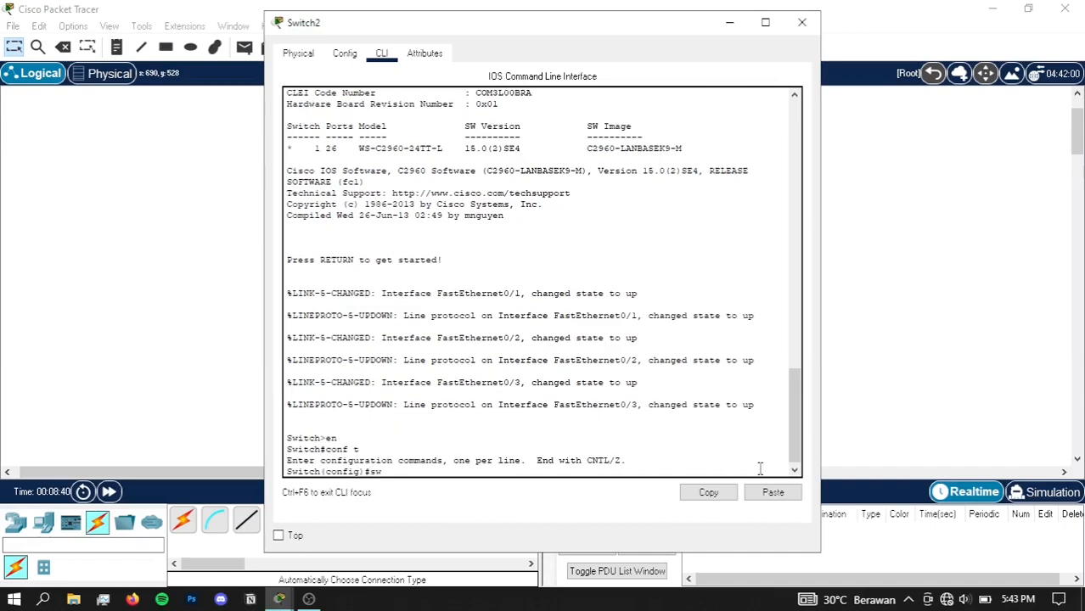
{"action": "type", "text": " mode access"}
{"action": "key", "text": "Return"}
{"action": "type", "text": "s"}
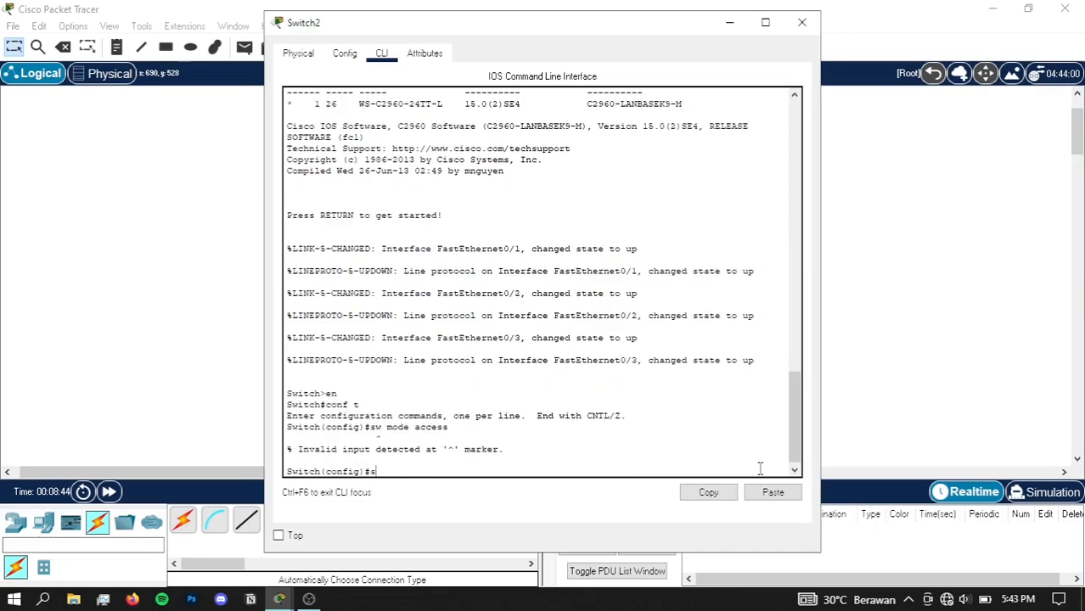
{"action": "key", "text": "BackSpace"}
- Set Switch2's interfaces fa 0/1-24 to access mode with voice VLAN 1, and close its window
{"action": "type", "text": "int f"}
{"action": "key", "text": "BackSpace"}
{"action": "type", "text": "range fa 0/1-24"}
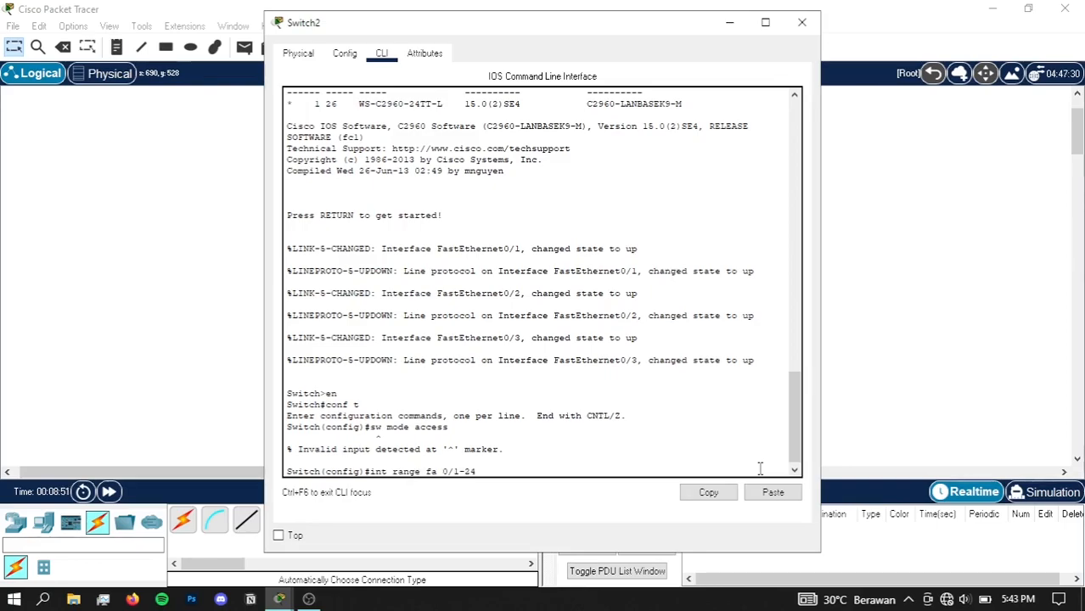
{"action": "key", "text": "Return"}
{"action": "type", "text": "sw mode access"}
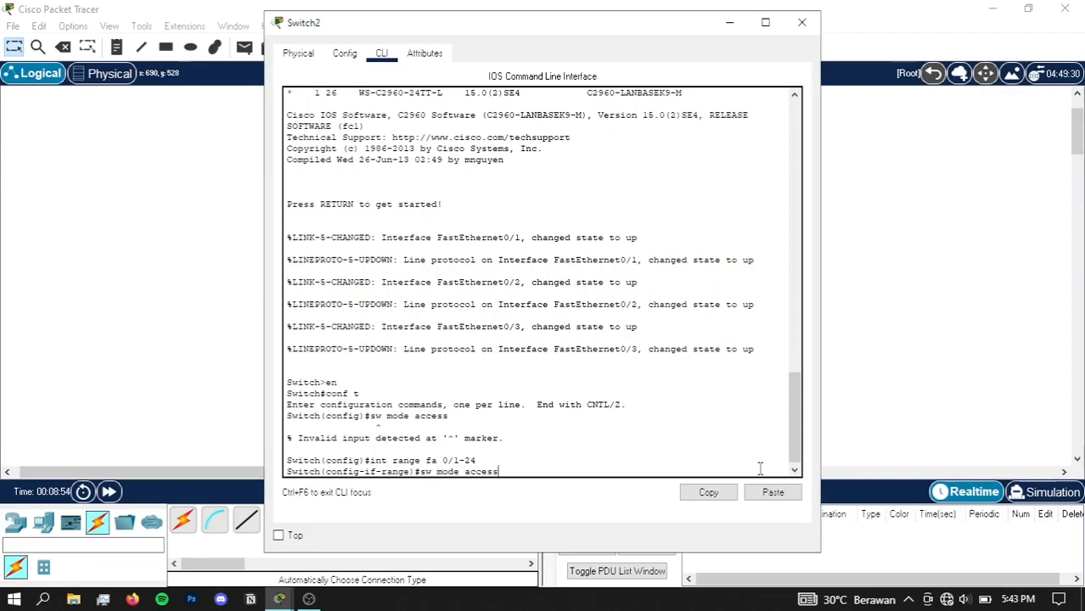
{"action": "key", "text": "Return"}
{"action": "type", "text": "sw"}
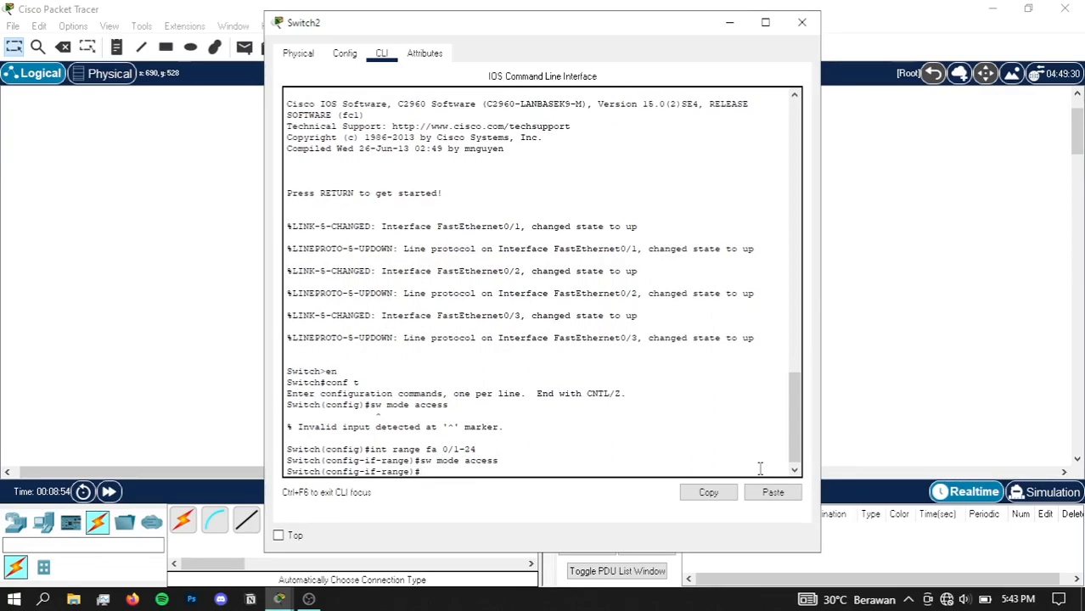
{"action": "type", "text": "w voice vlan 1"}
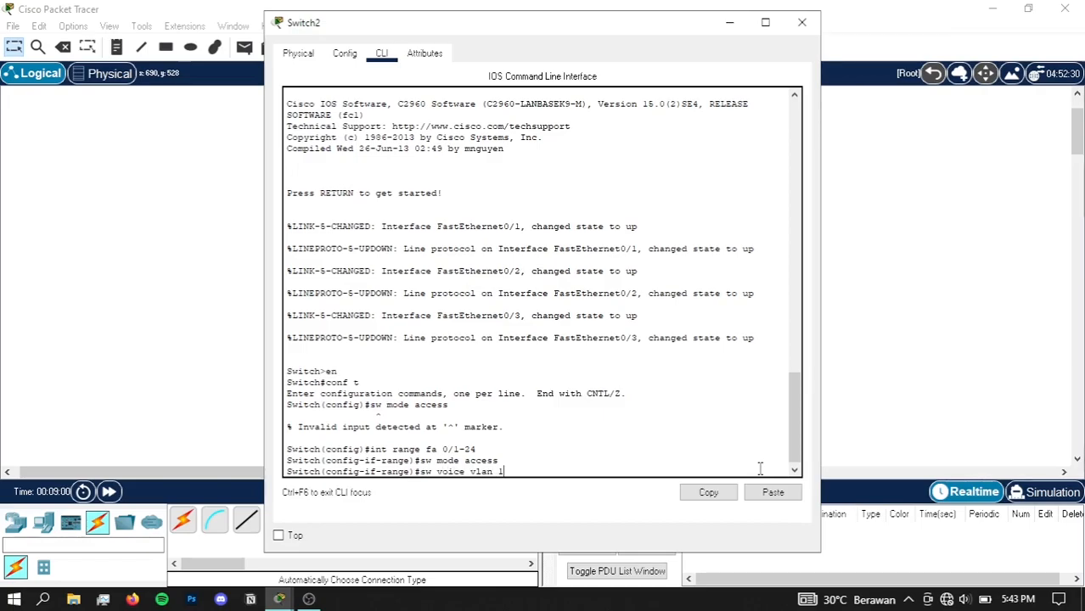
{"action": "key", "text": "Return"}
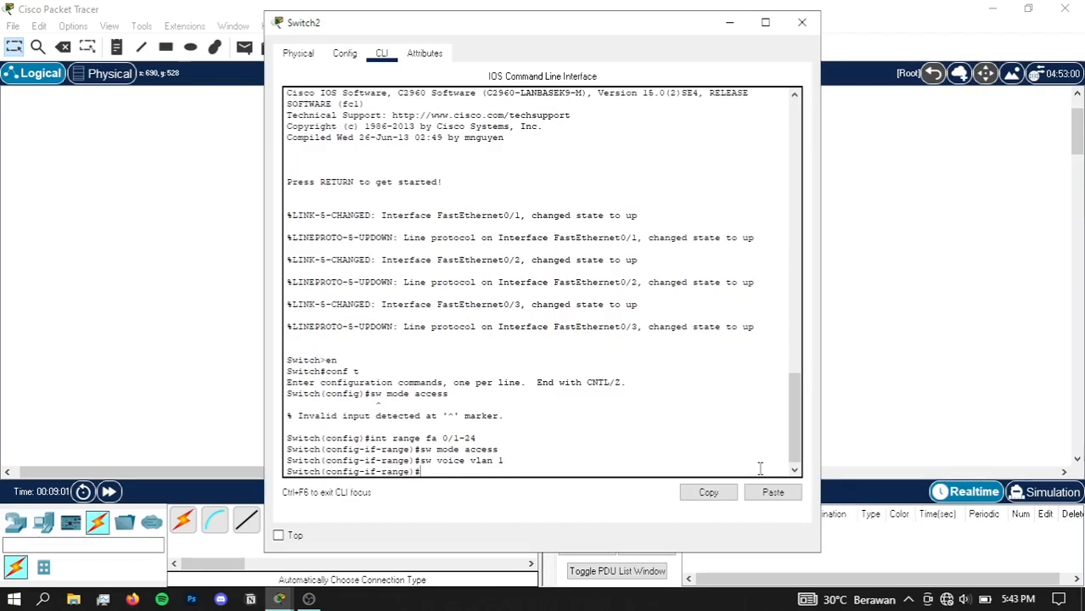
{"action": "left_click", "coordinate": [802, 22]}
- Fast-forward the simulation time, and open PC0's desktop applications before minimizing its window
{"action": "scroll", "coordinate": [429, 310], "scroll_direction": "down", "scroll_amount": 3}
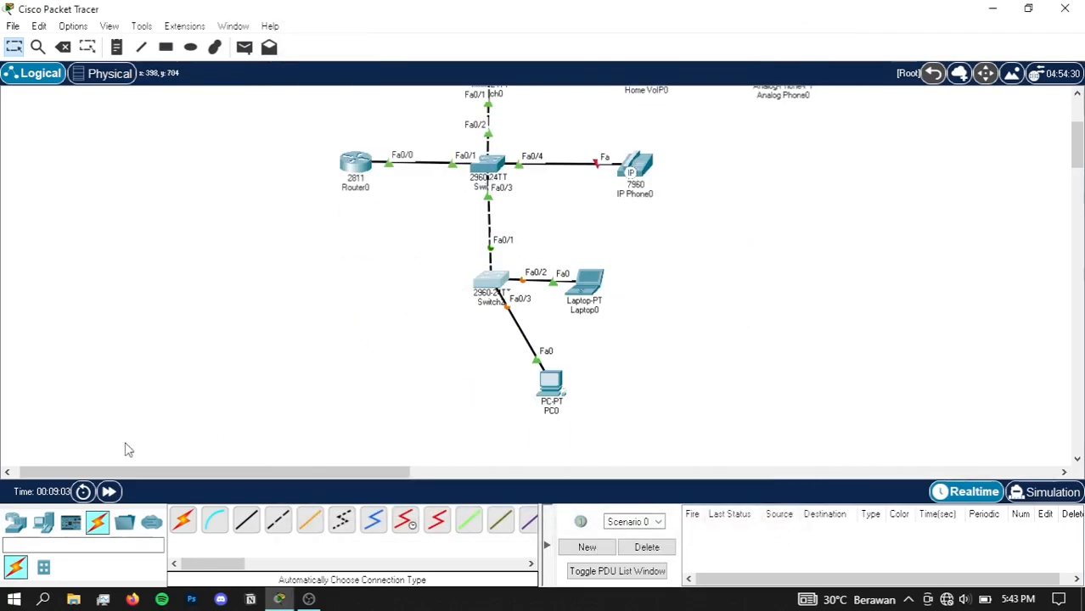
{"action": "left_click", "coordinate": [110, 492]}
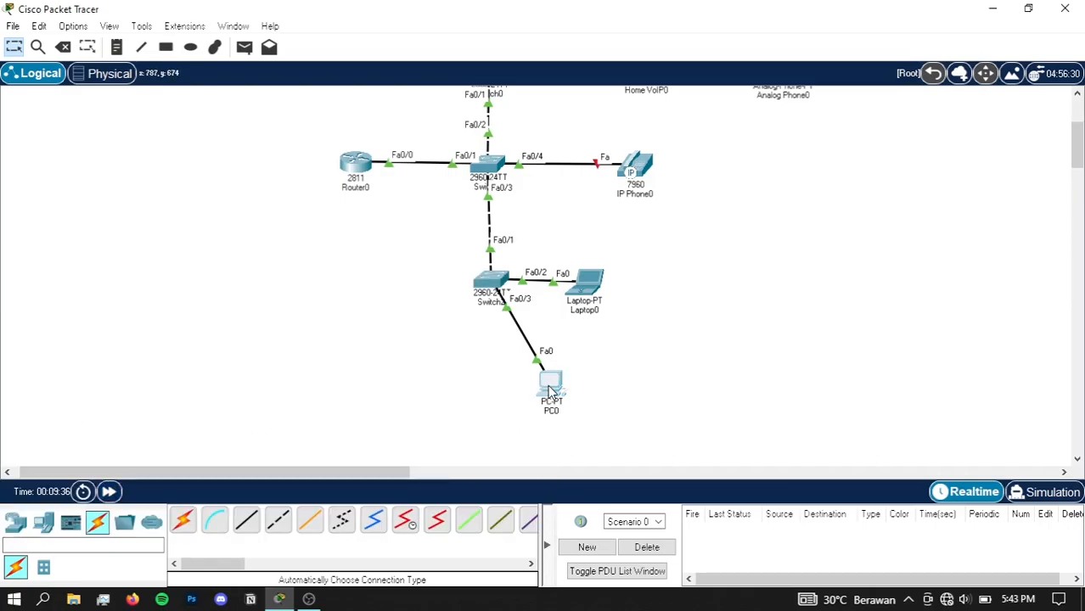
{"action": "left_click", "coordinate": [548, 374]}
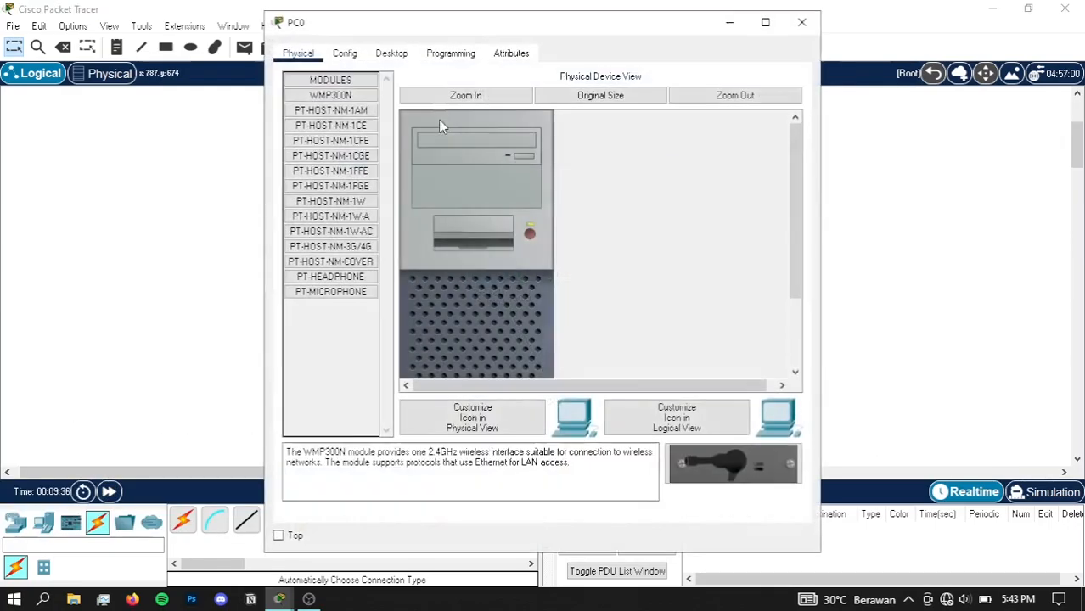
{"action": "left_click", "coordinate": [396, 53]}
{"action": "left_click", "coordinate": [730, 23]}
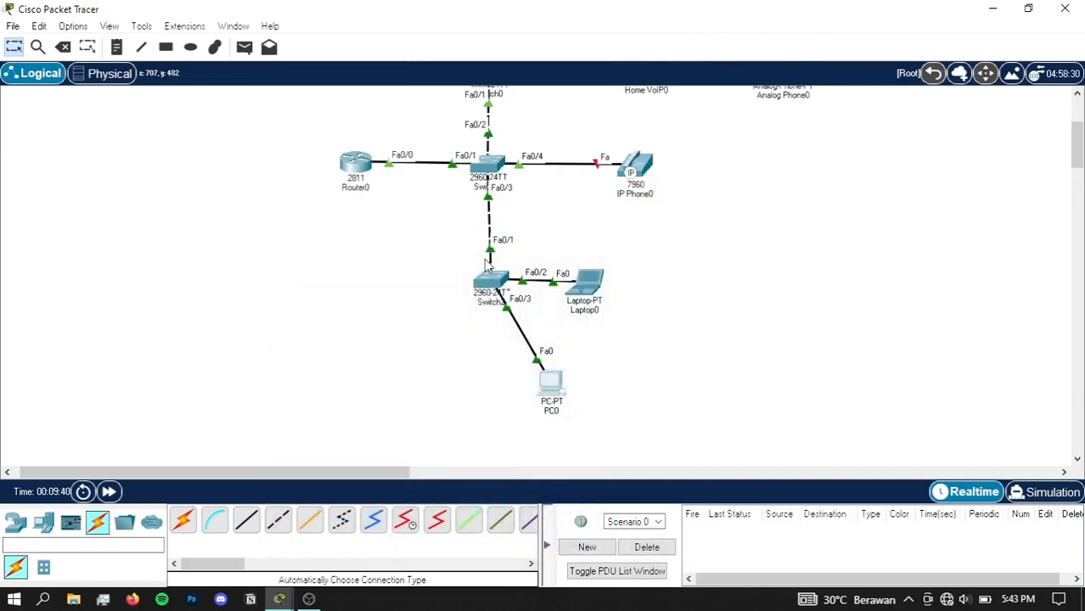
{"action": "scroll", "coordinate": [485, 265], "scroll_direction": "down", "scroll_amount": 2}
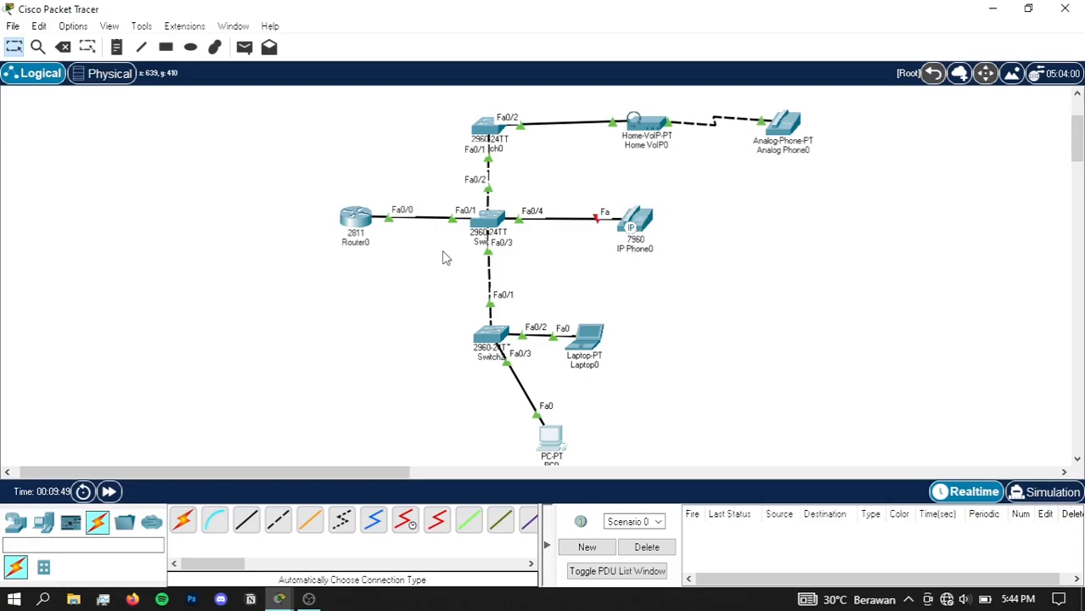
- Switch PC0's IPv4 configuration to DHCP and check its phone number in Cisco IP Communicator, closing the PC's window
{"action": "left_click", "coordinate": [550, 438]}
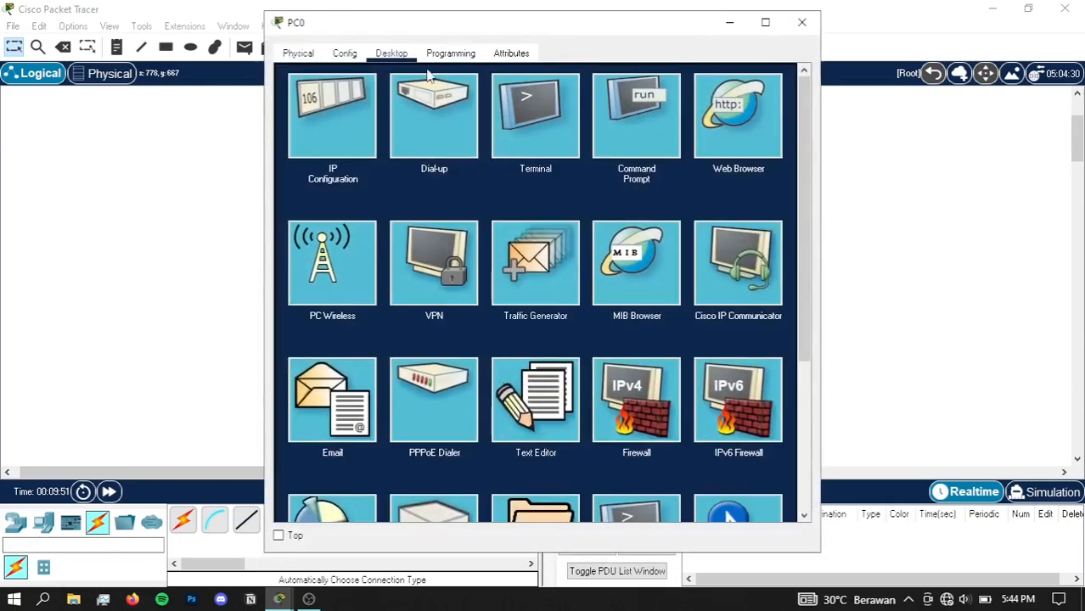
{"action": "left_click", "coordinate": [332, 128]}
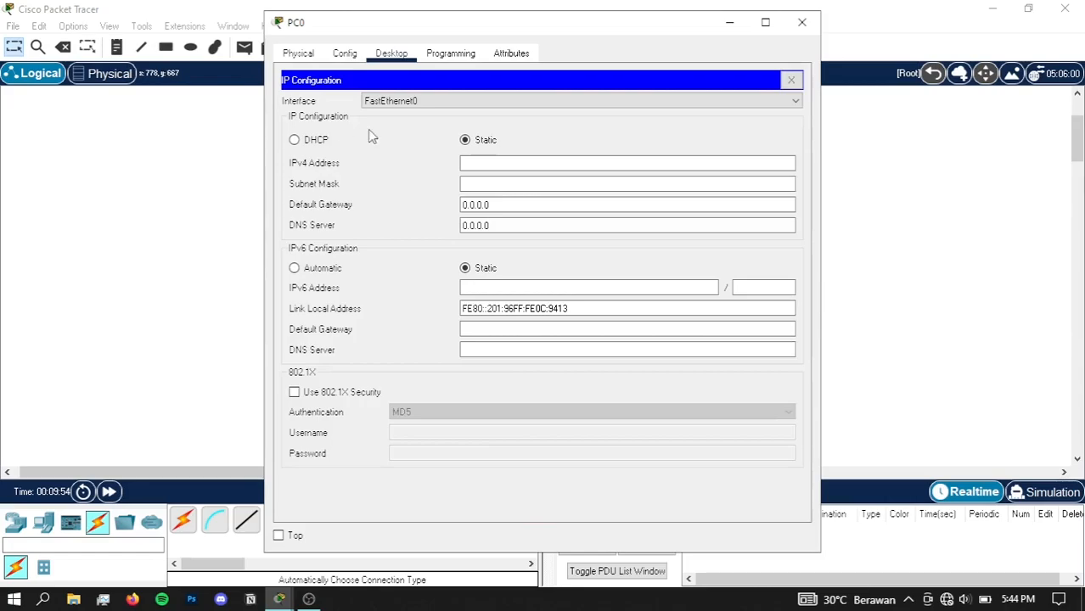
{"action": "left_click", "coordinate": [296, 141]}
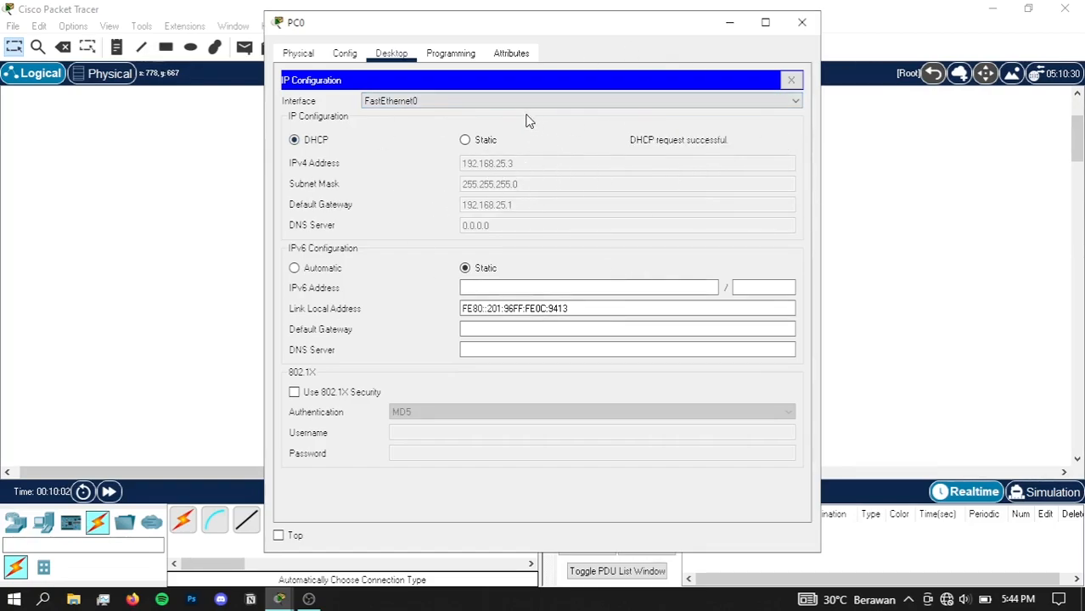
{"action": "left_click", "coordinate": [791, 82]}
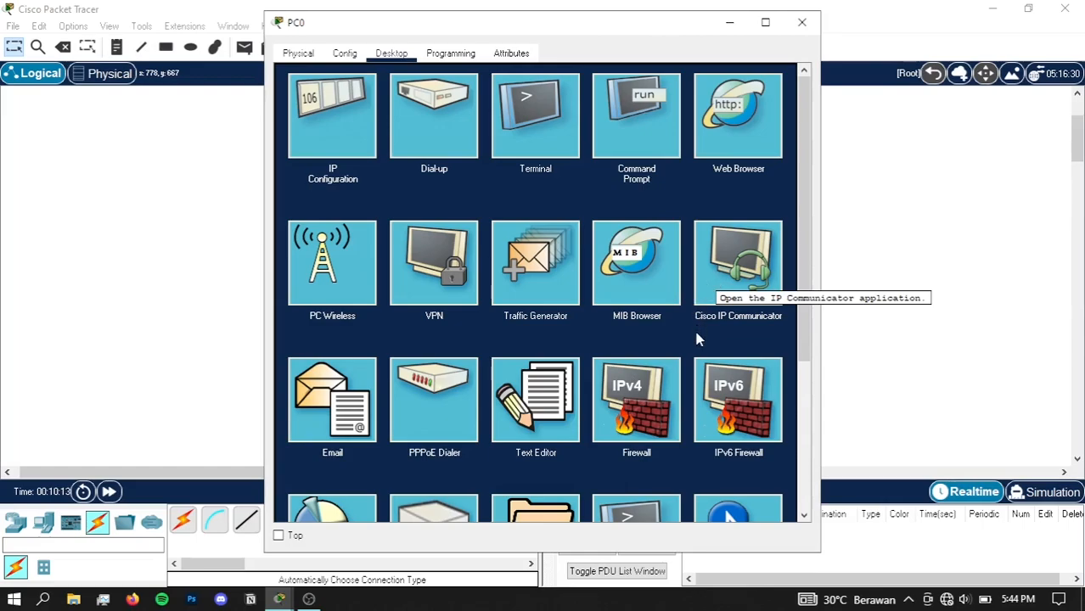
{"action": "left_click", "coordinate": [726, 269]}
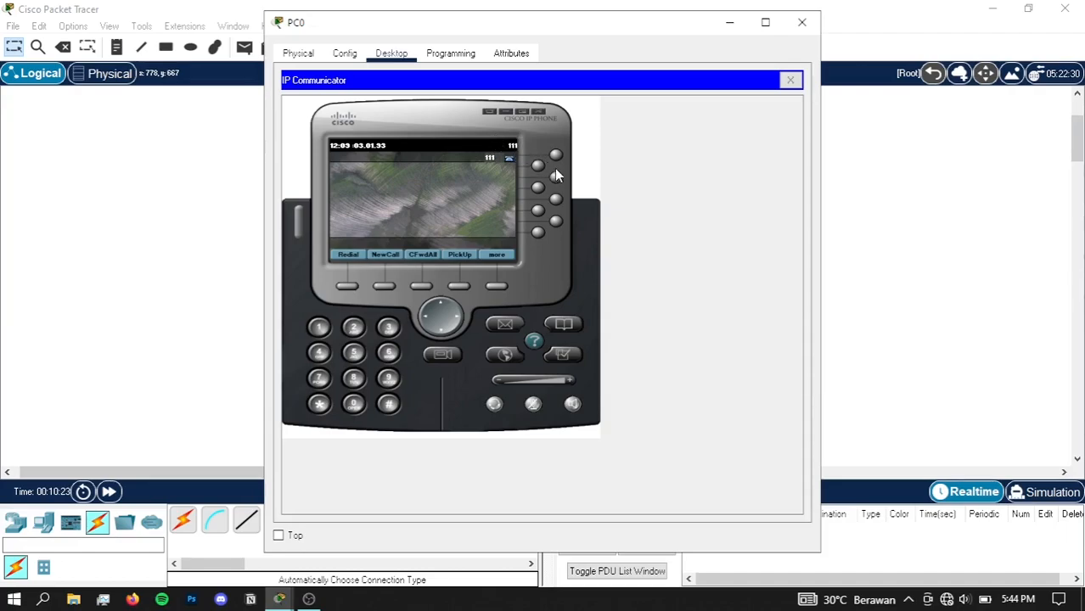
{"action": "left_click", "coordinate": [802, 22]}
- Switch Laptop0's IPv4 configuration to DHCP and check its phone number in Cisco IP Communicator, closing the laptop's window
{"action": "left_click", "coordinate": [588, 347]}
{"action": "left_click", "coordinate": [392, 54]}
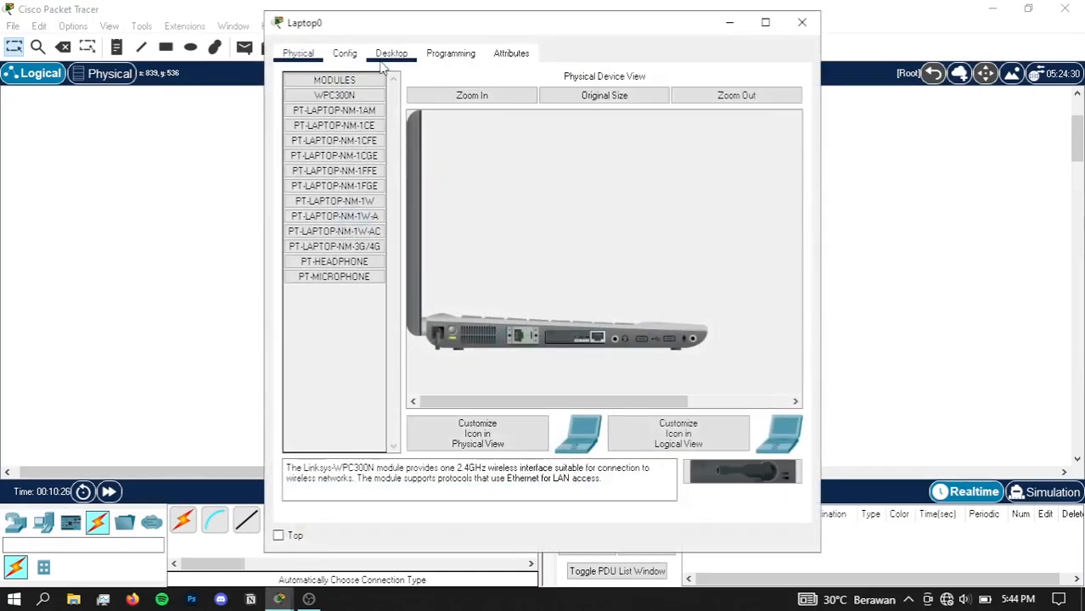
{"action": "left_click", "coordinate": [308, 129]}
{"action": "left_click", "coordinate": [295, 140]}
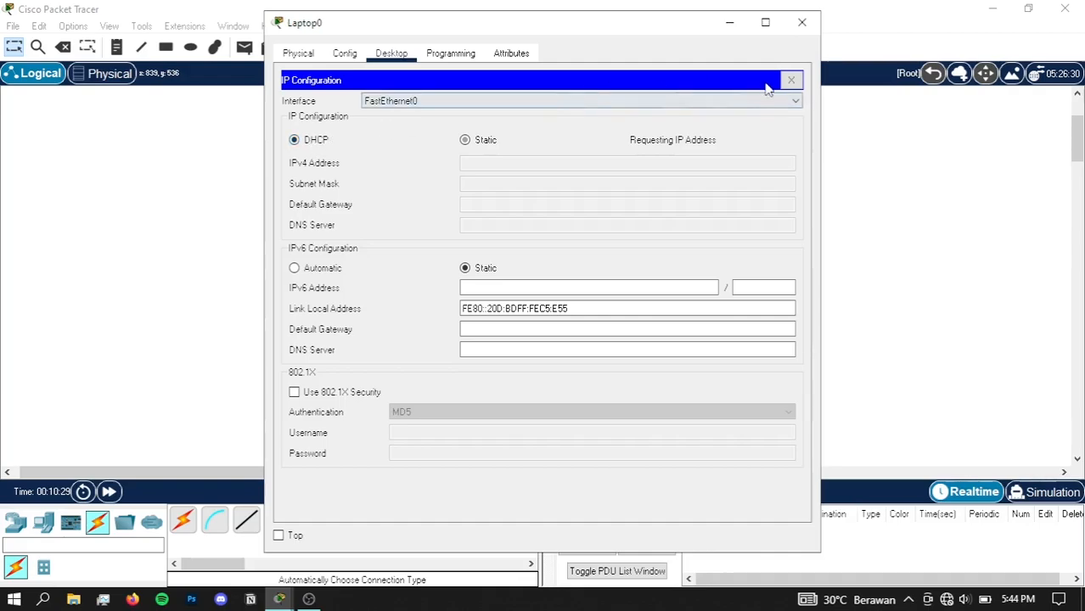
{"action": "left_click", "coordinate": [792, 81]}
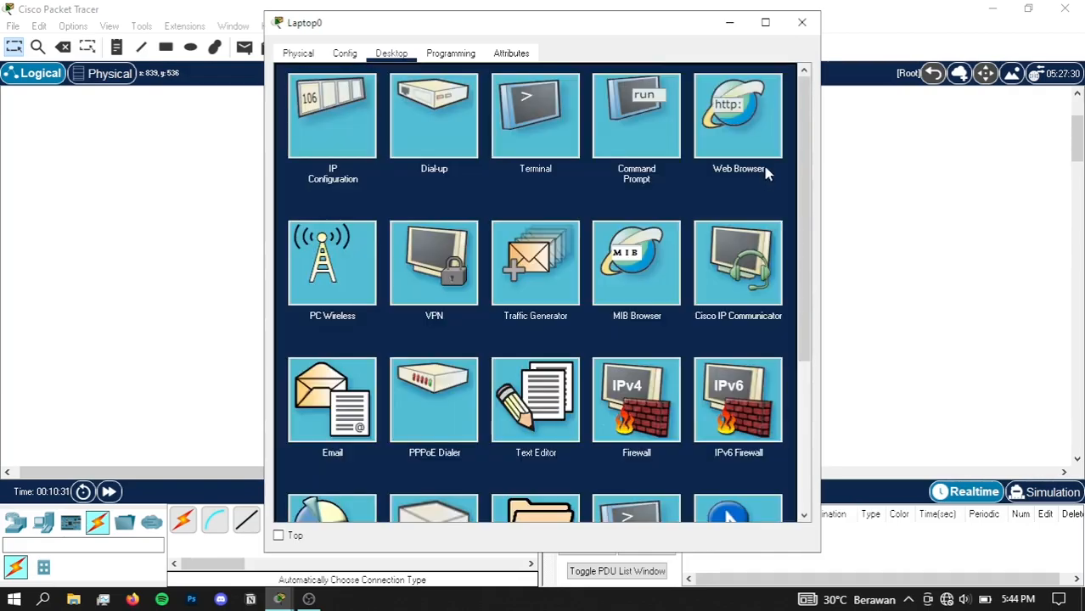
{"action": "left_click", "coordinate": [743, 257]}
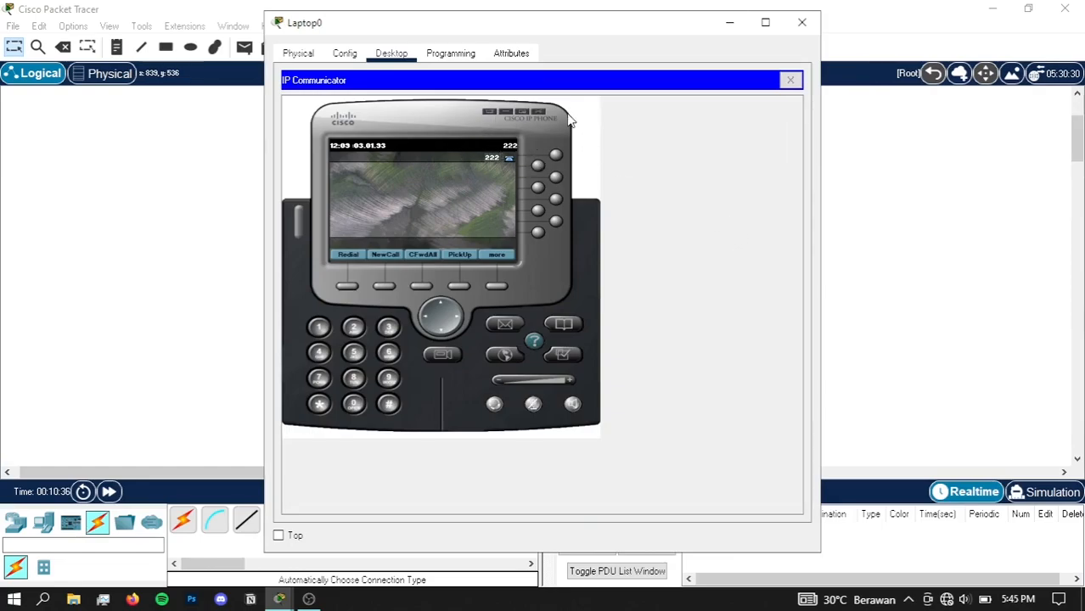
{"action": "left_click", "coordinate": [802, 22]}
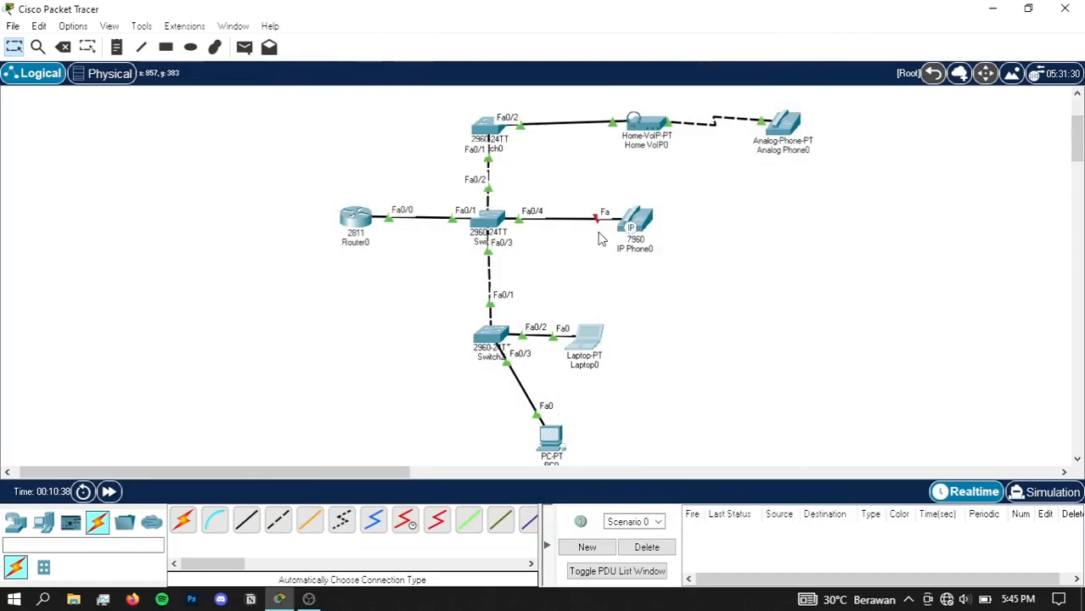
- Plug the IP_PHONE_POWER_ADAPTER module into IP Phone0, close its window and fast-forward the simulation time
{"action": "left_click", "coordinate": [637, 222]}
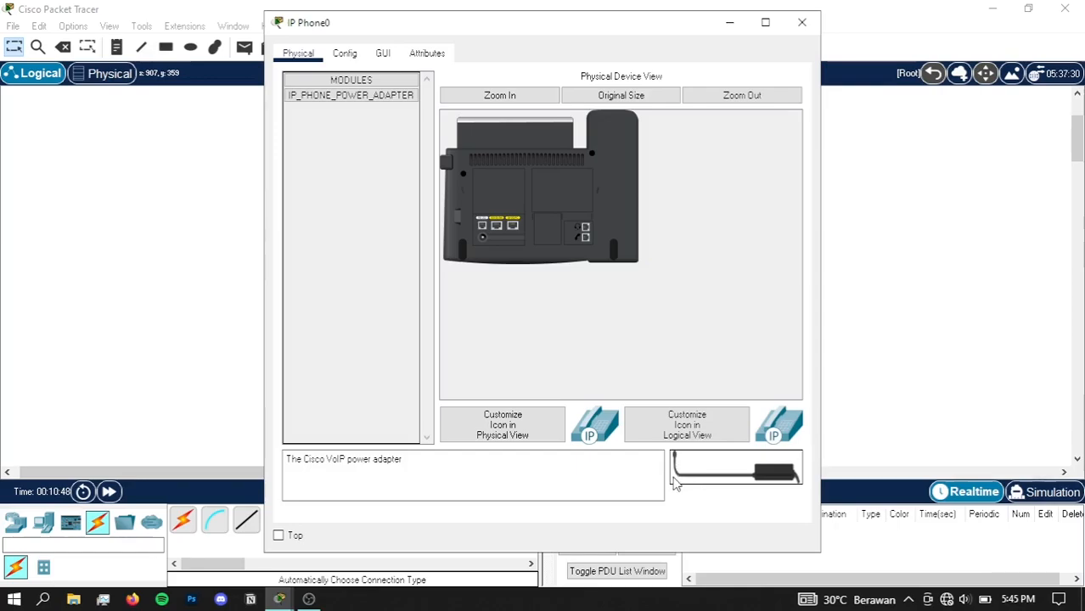
{"action": "left_click_drag", "start_coordinate": [716, 477], "coordinate": [487, 247]}
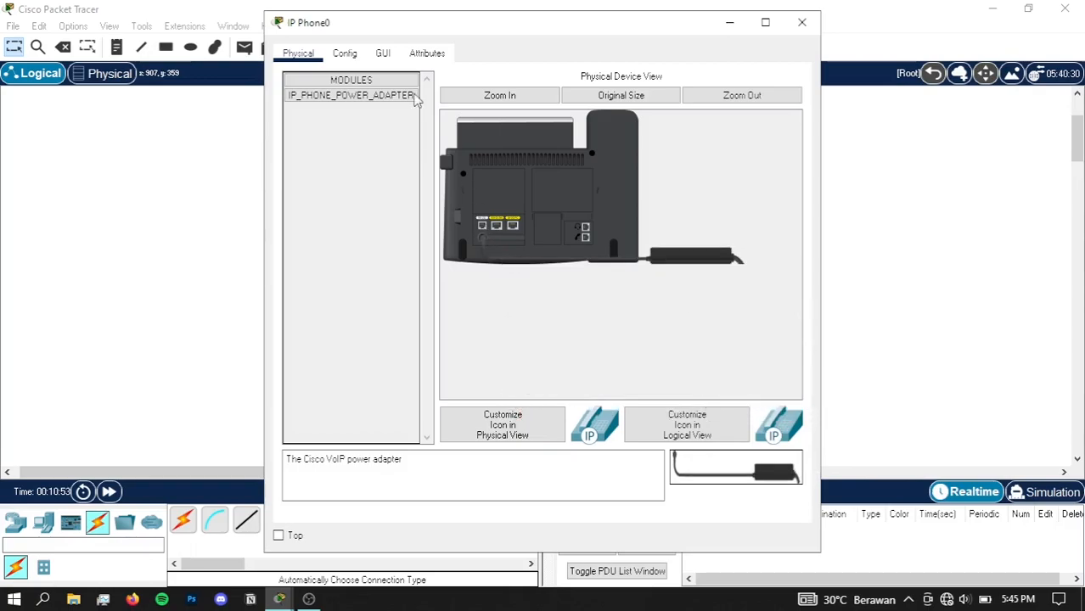
{"action": "left_click", "coordinate": [801, 22]}
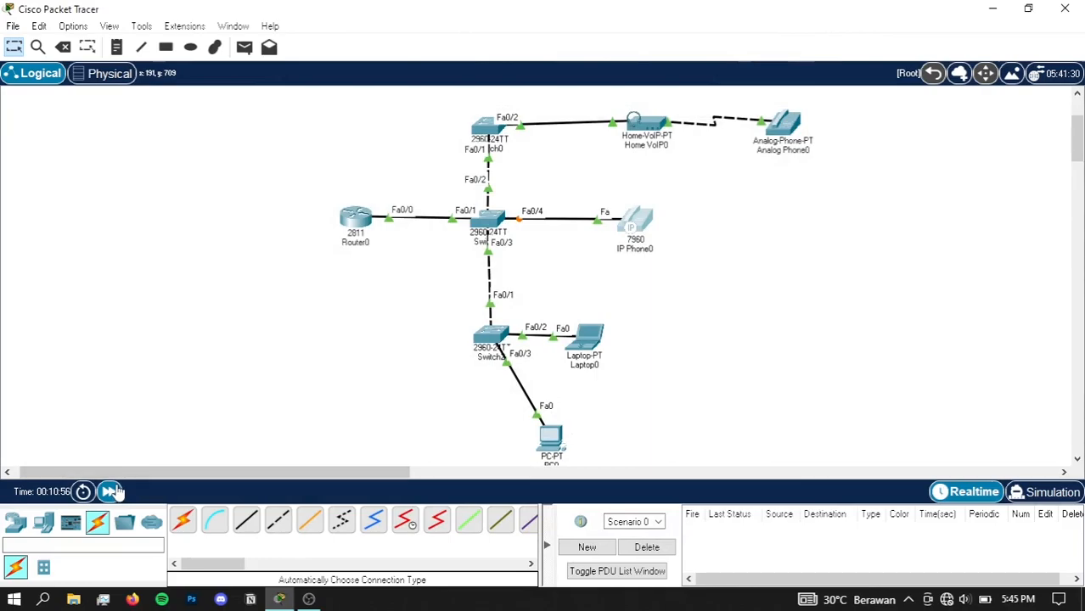
{"action": "left_click", "coordinate": [113, 492]}
- Check IP Phone0's handset display, and try detaching and refitting its power adapter before closing the window
{"action": "left_click", "coordinate": [633, 222]}
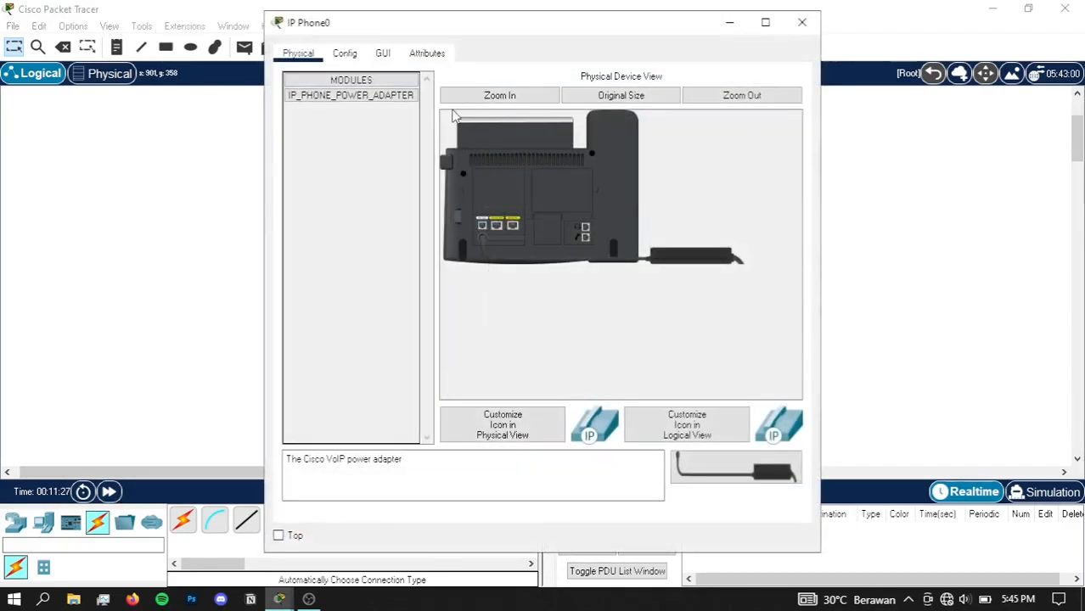
{"action": "left_click", "coordinate": [384, 57]}
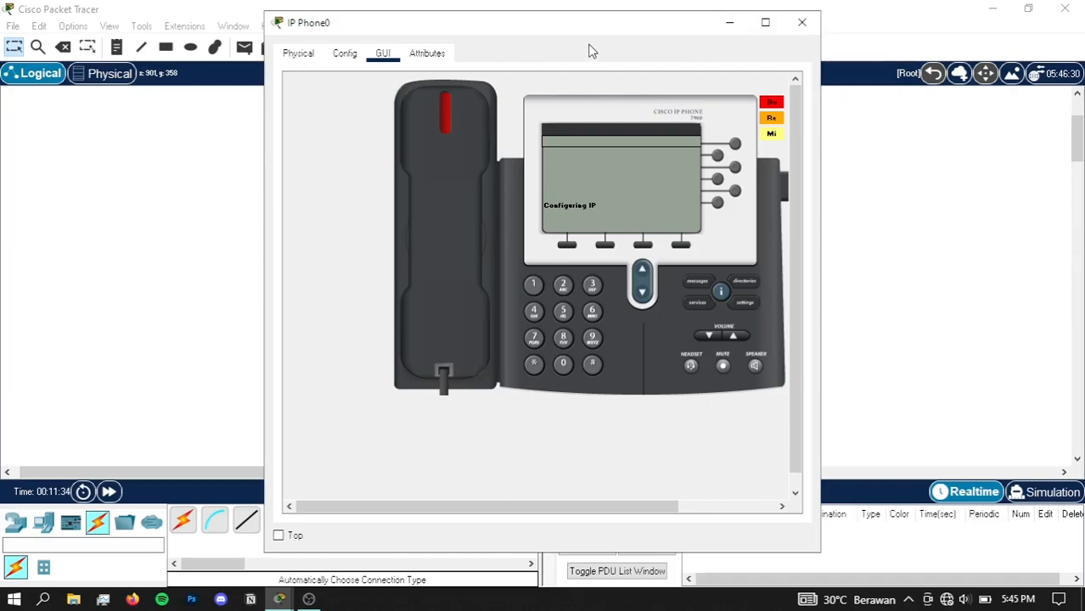
{"action": "left_click", "coordinate": [309, 61]}
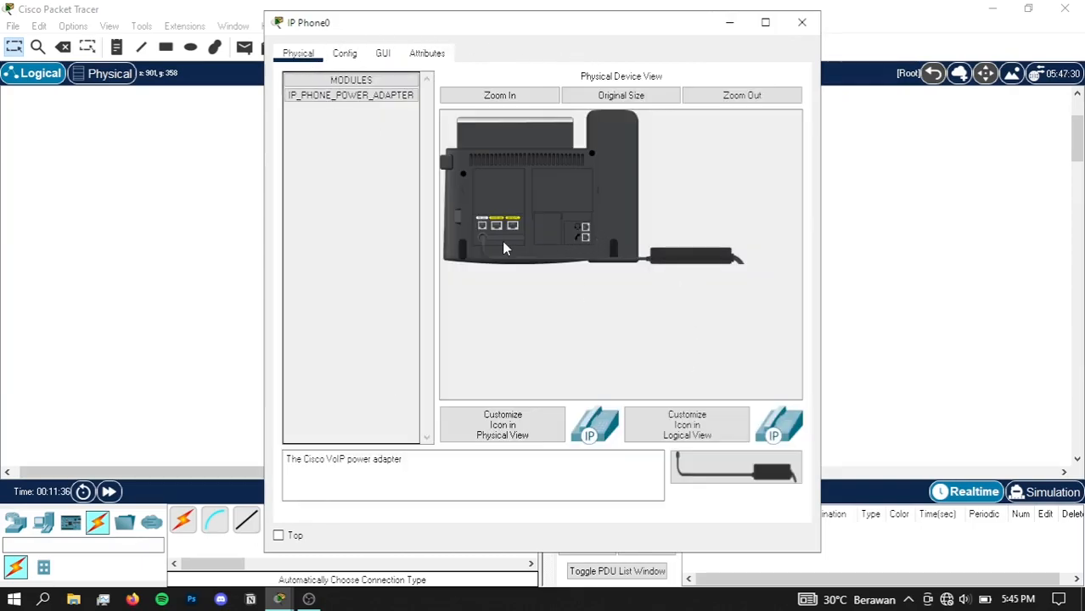
{"action": "left_click_drag", "start_coordinate": [481, 243], "coordinate": [605, 476]}
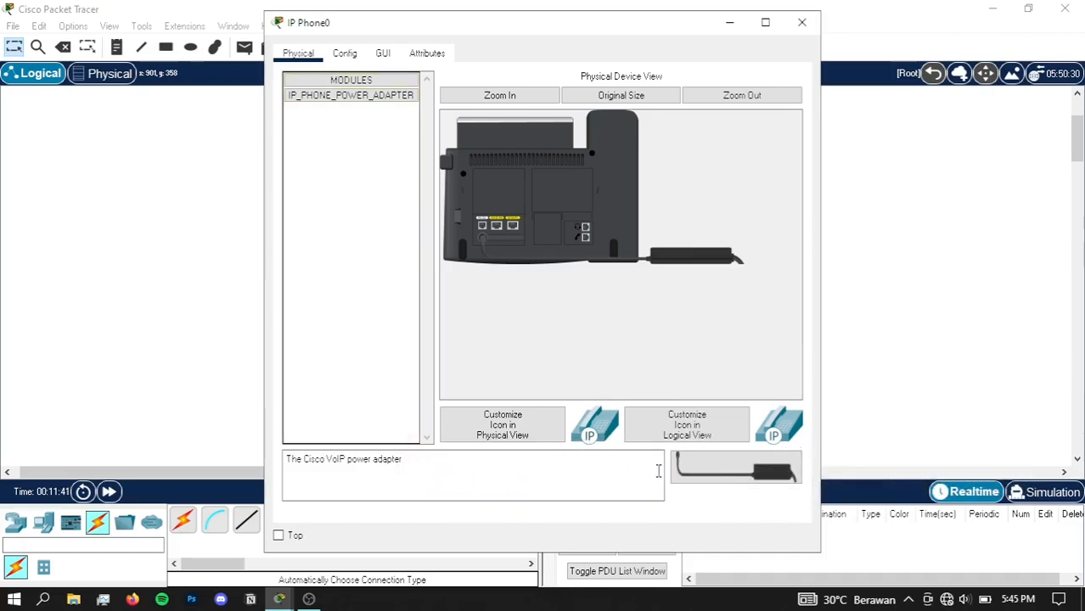
{"action": "left_click_drag", "start_coordinate": [486, 247], "coordinate": [373, 411]}
{"action": "left_click_drag", "start_coordinate": [708, 461], "coordinate": [481, 244]}
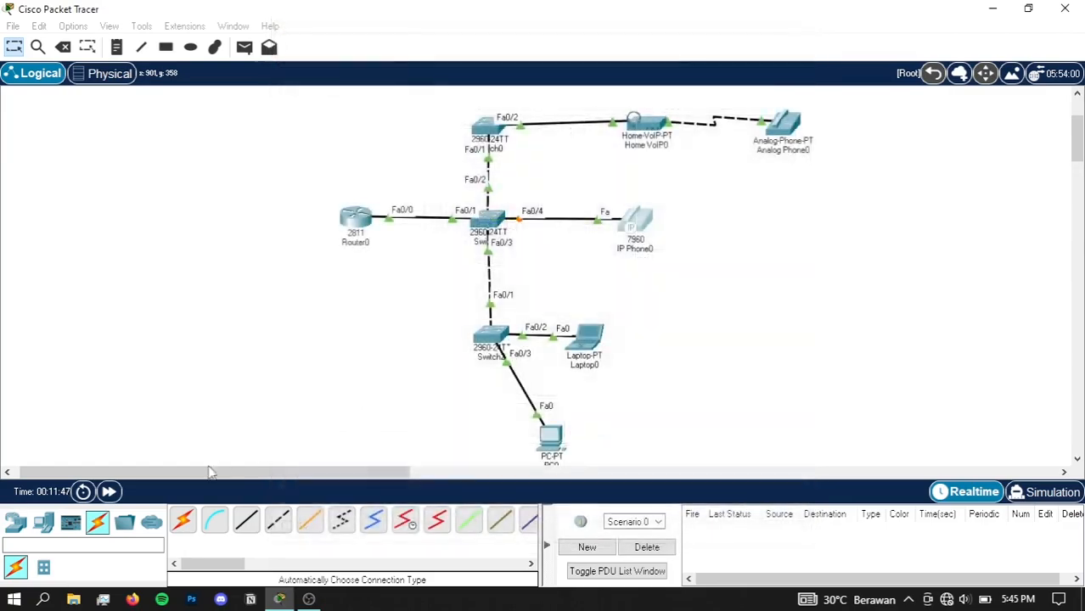
{"action": "left_click", "coordinate": [802, 22]}
- Fast-forward the simulation time and check IP Phone0's assigned number on its handset display, closing its window
{"action": "left_click", "coordinate": [112, 493]}
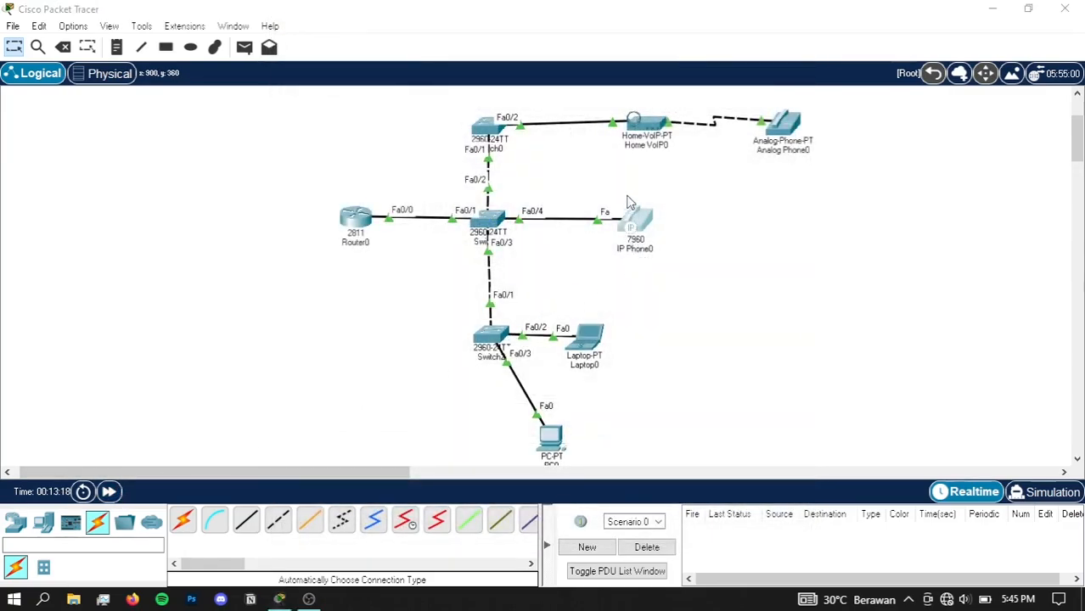
{"action": "left_click", "coordinate": [633, 221]}
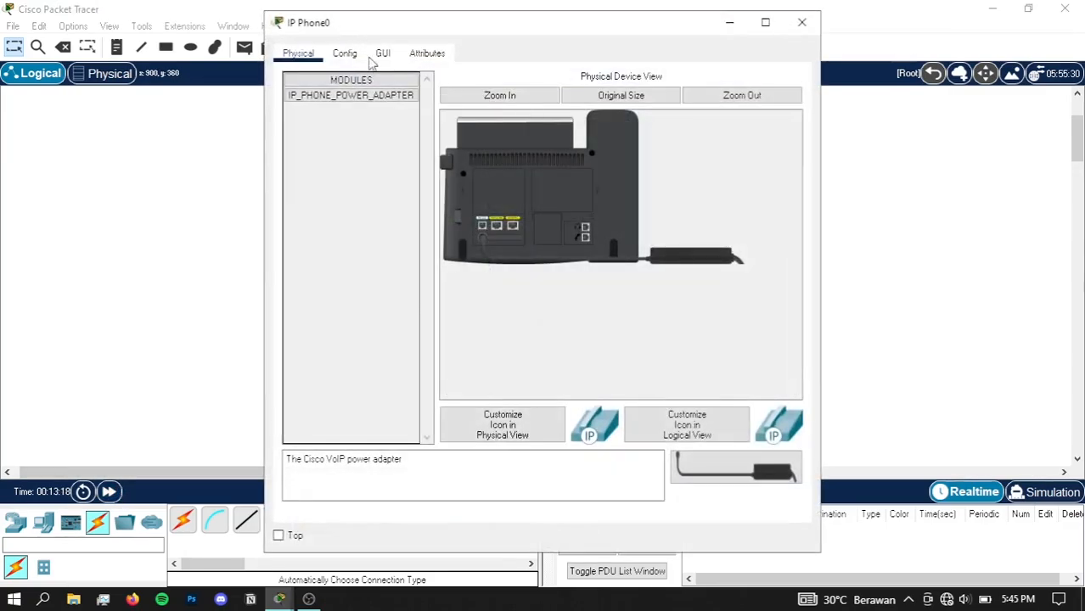
{"action": "left_click", "coordinate": [384, 53]}
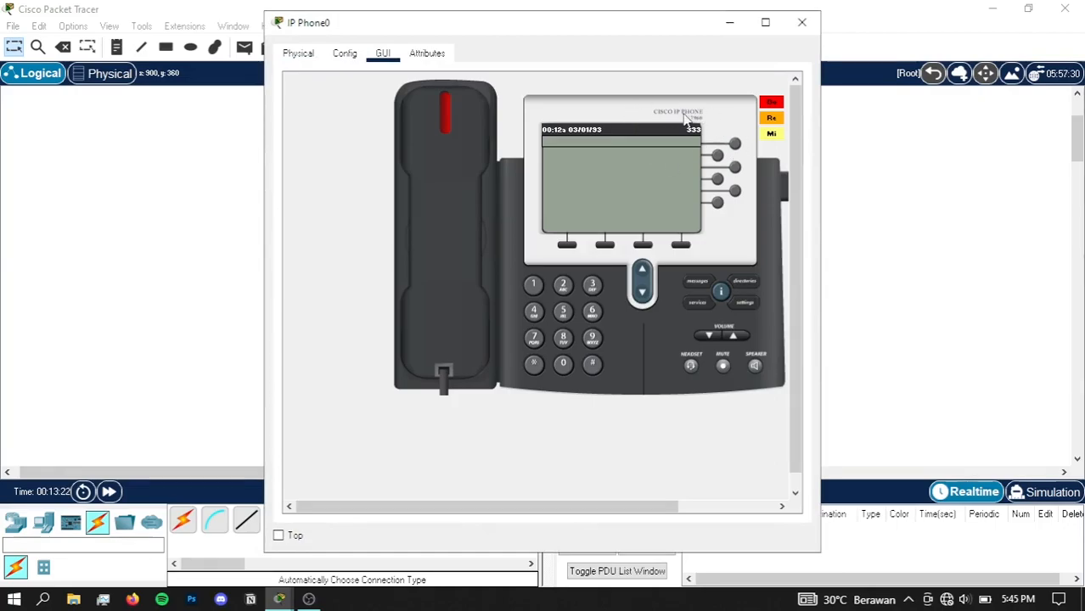
{"action": "left_click", "coordinate": [802, 22]}
- Set Home VoIP0's server address to 192.168.25.1 and close its window
{"action": "scroll", "coordinate": [633, 227], "scroll_direction": "down", "scroll_amount": 2}
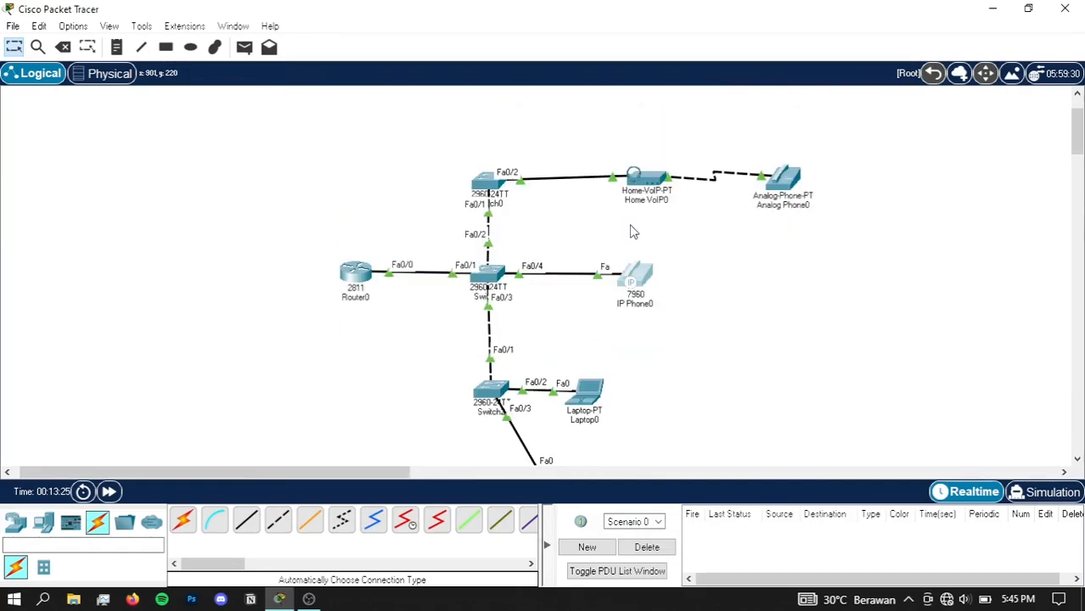
{"action": "left_click", "coordinate": [642, 170]}
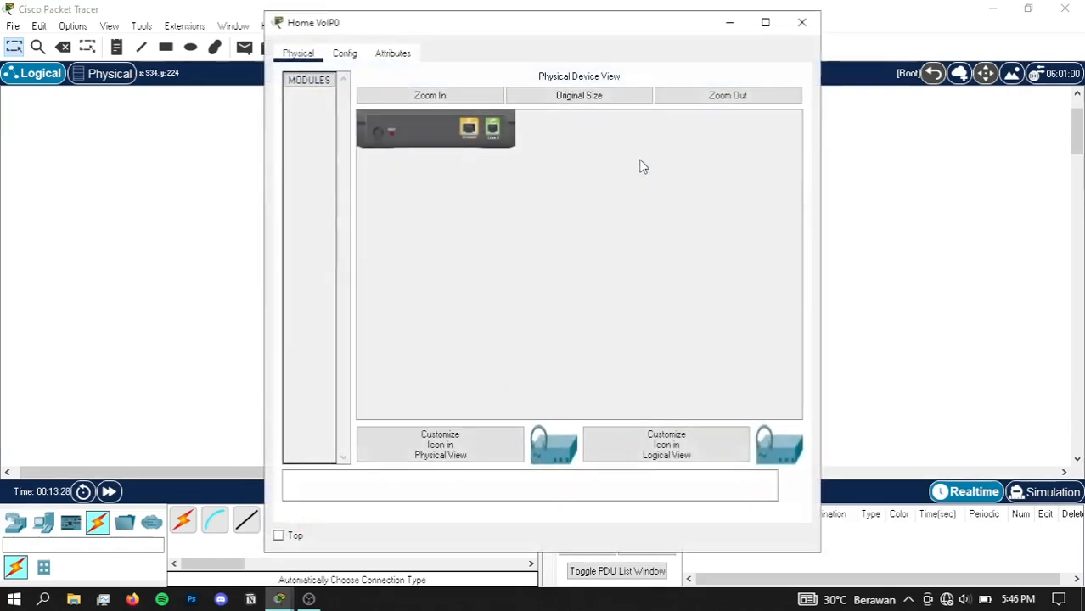
{"action": "left_click", "coordinate": [347, 56]}
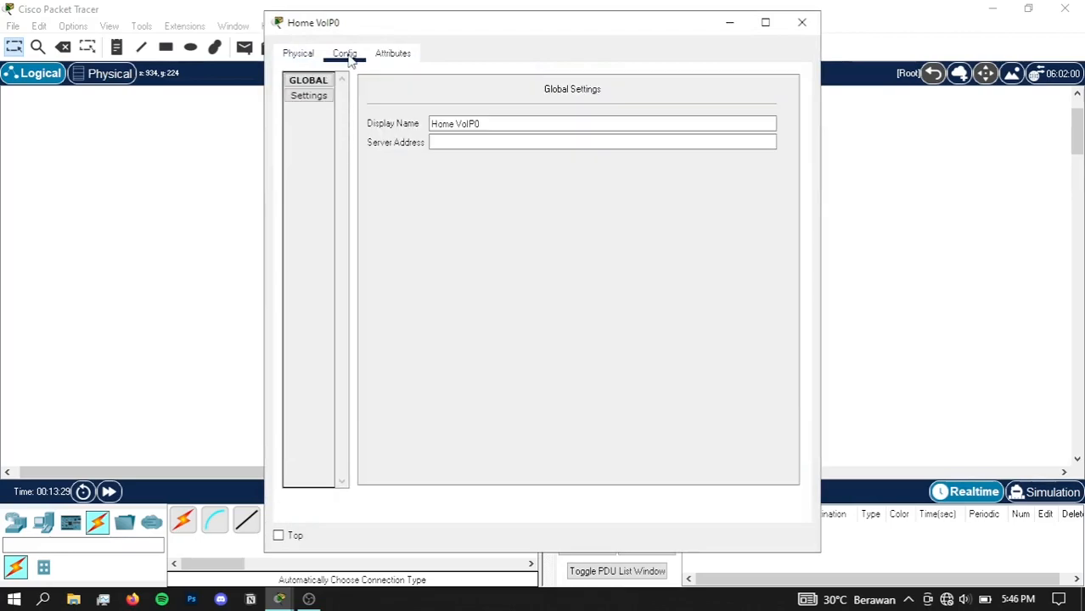
{"action": "left_click", "coordinate": [462, 142]}
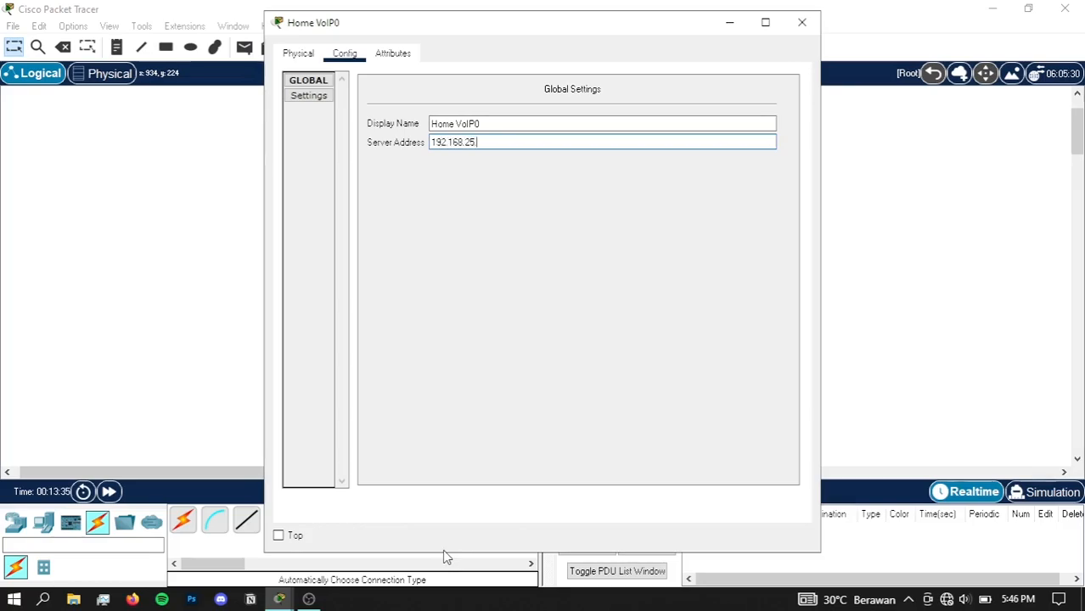
{"action": "type", "text": "192.168.25.1"}
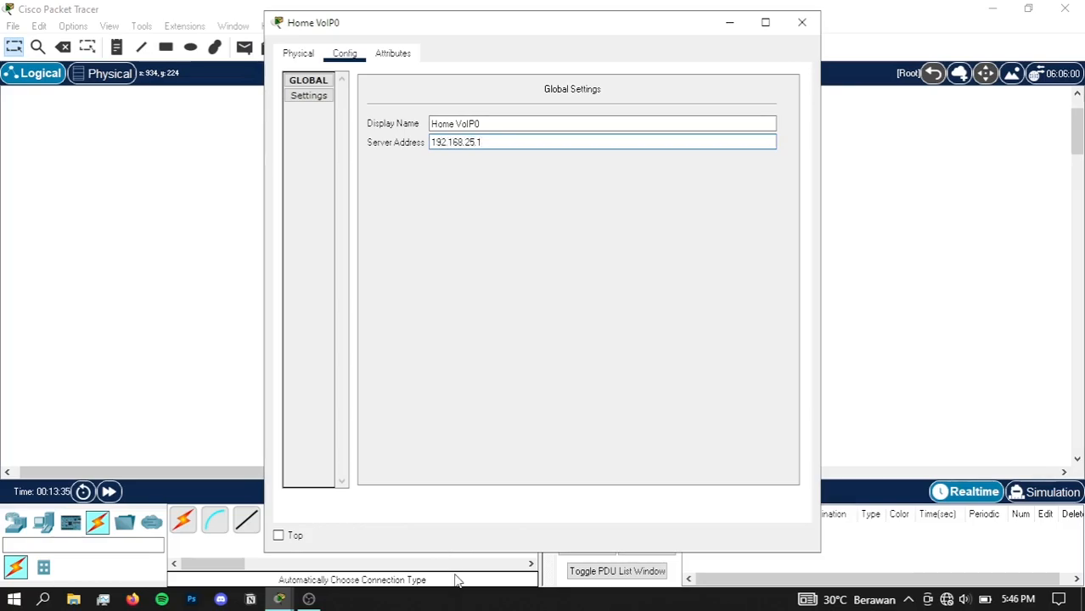
{"action": "left_click", "coordinate": [801, 23]}
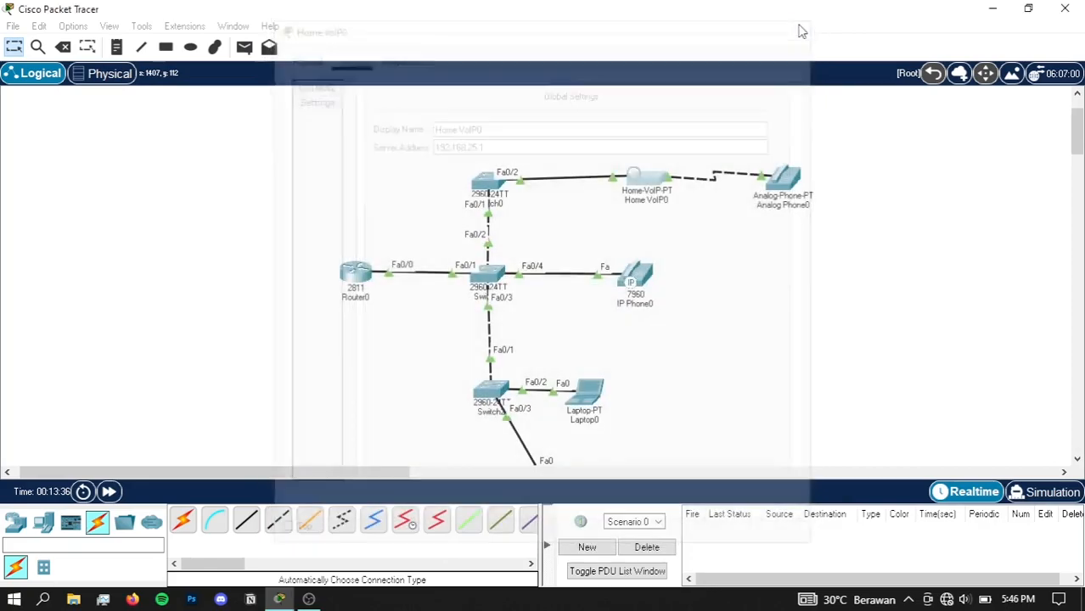
- Fast-forward the simulation time and check Analog Phone0's assigned number on its display, closing its window
{"action": "left_click", "coordinate": [110, 492]}
{"action": "left_click", "coordinate": [788, 180]}
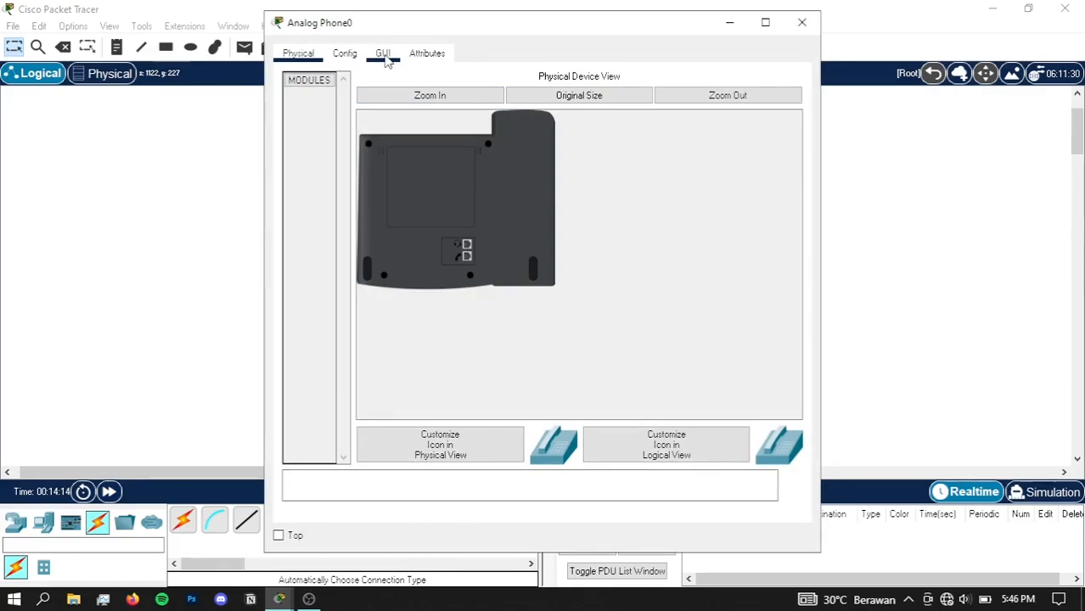
{"action": "left_click", "coordinate": [384, 56]}
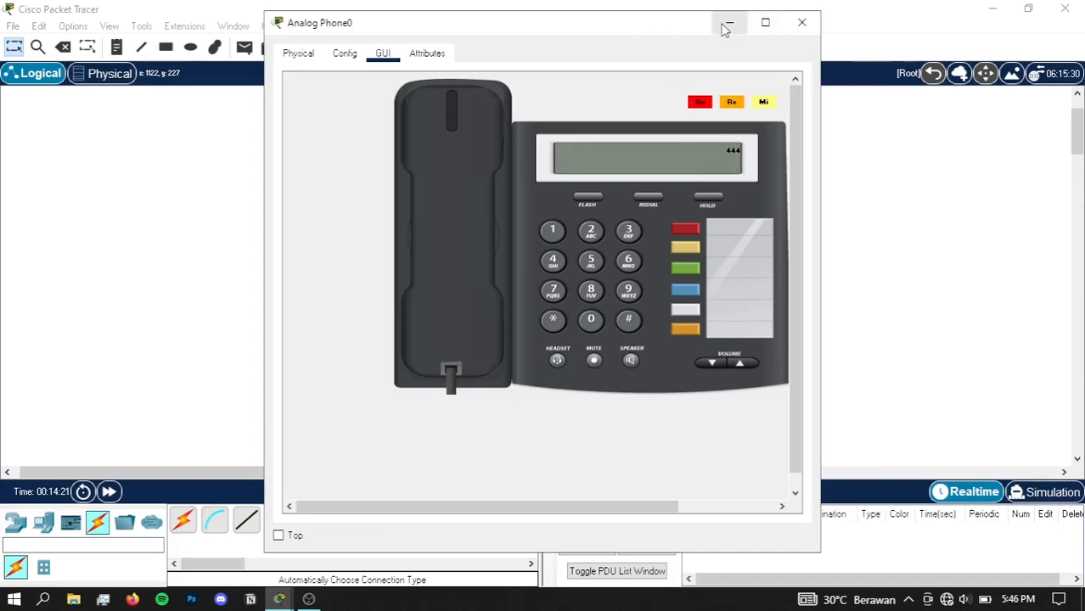
{"action": "left_click", "coordinate": [801, 22]}
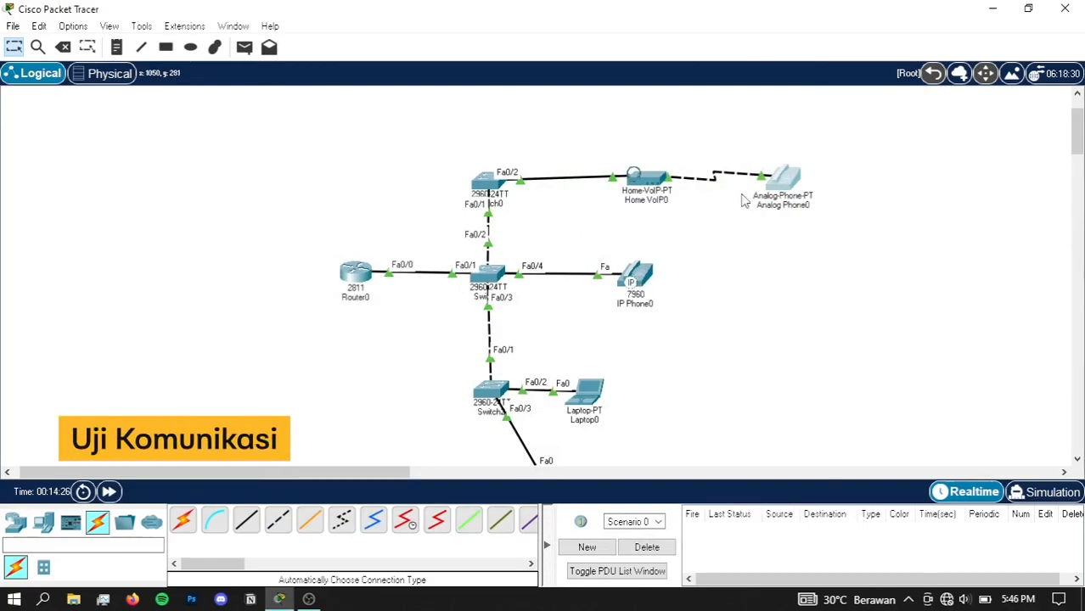
- Call extension 333 from Analog Phone0 by dialing the number and lifting the handset
{"action": "left_click", "coordinate": [785, 178]}
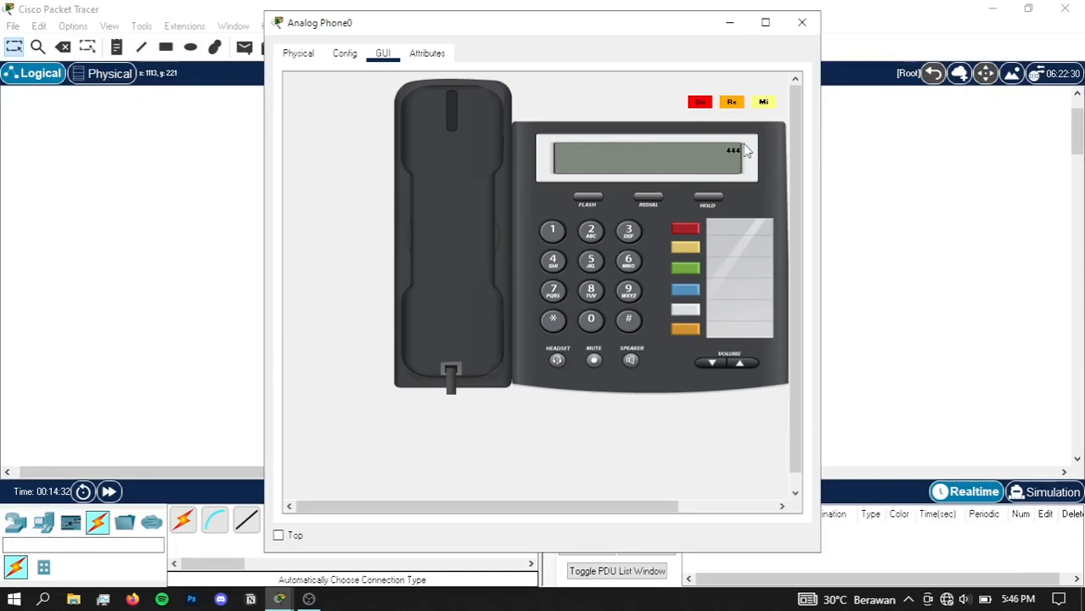
{"action": "left_click_drag", "start_coordinate": [556, 33], "coordinate": [886, 279]}
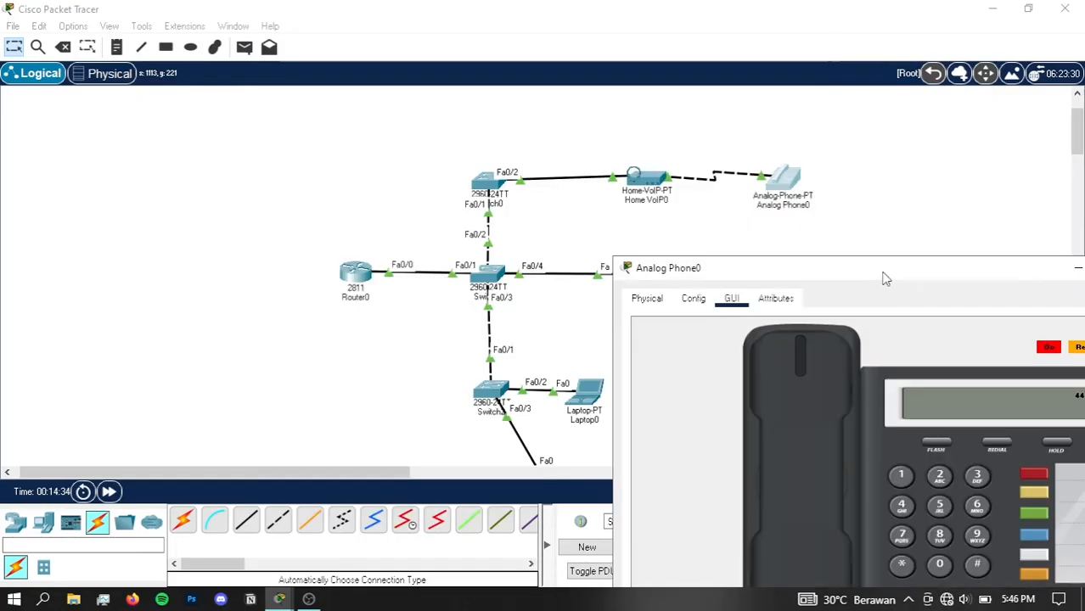
{"action": "left_click_drag", "start_coordinate": [811, 284], "coordinate": [802, 410]}
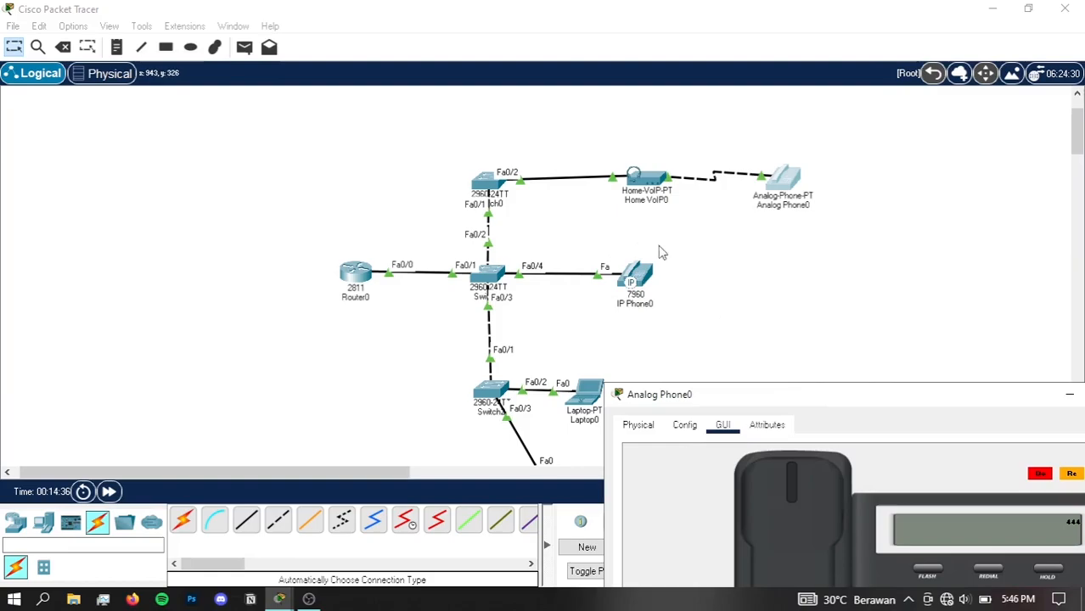
{"action": "left_click_drag", "start_coordinate": [756, 406], "coordinate": [569, 68]}
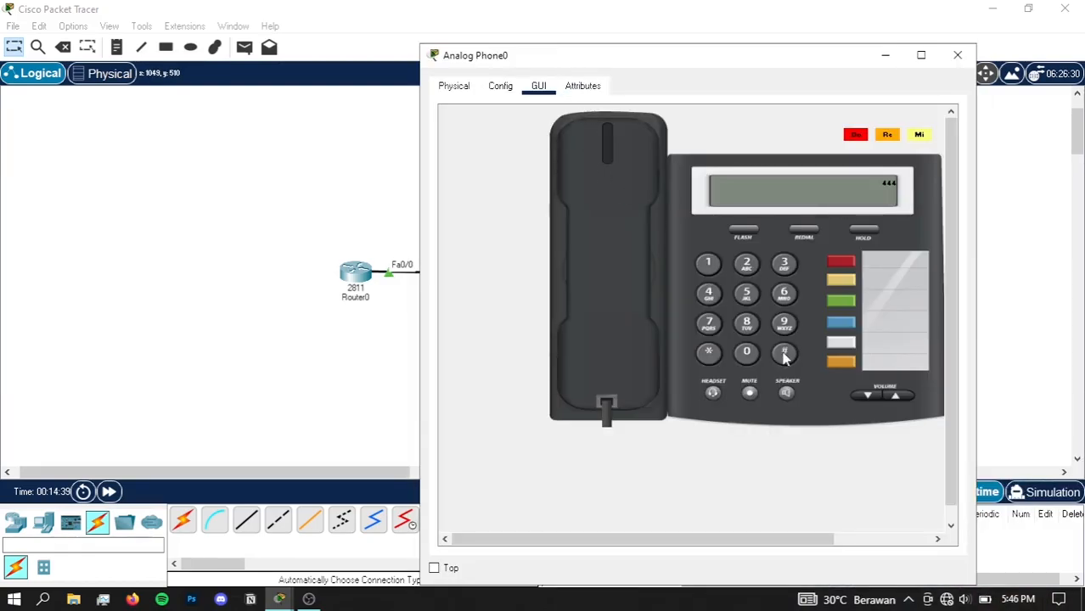
{"action": "left_click", "coordinate": [785, 266]}
{"action": "left_click", "coordinate": [785, 266]}
{"action": "left_click", "coordinate": [598, 270]}
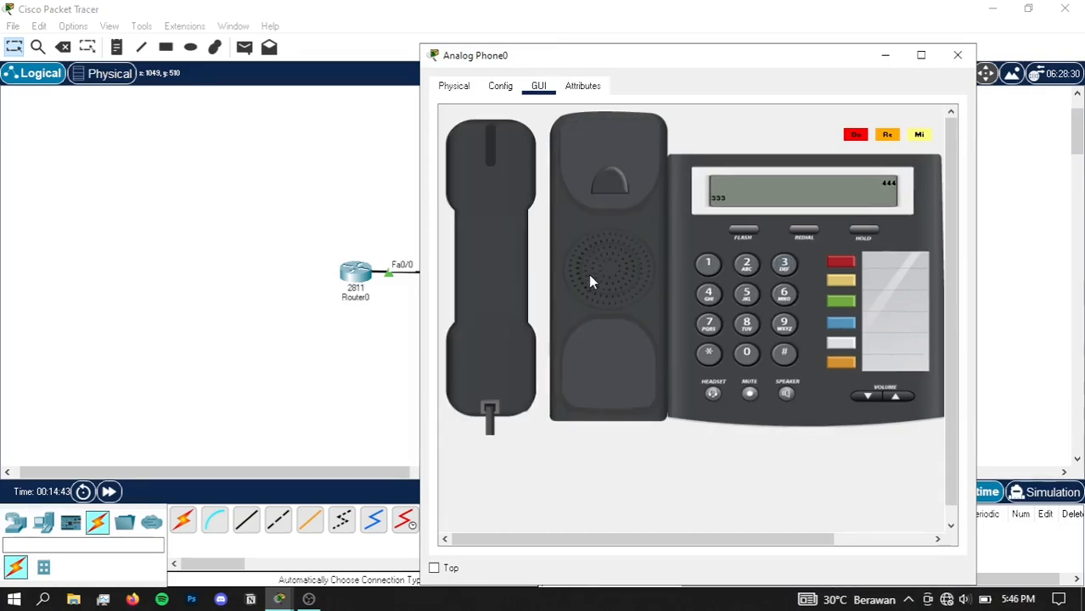
- Answer the incoming call on IP Phone0 by lifting its handset, and close its window
{"action": "left_click_drag", "start_coordinate": [652, 56], "coordinate": [932, 171]}
{"action": "left_click", "coordinate": [638, 284]}
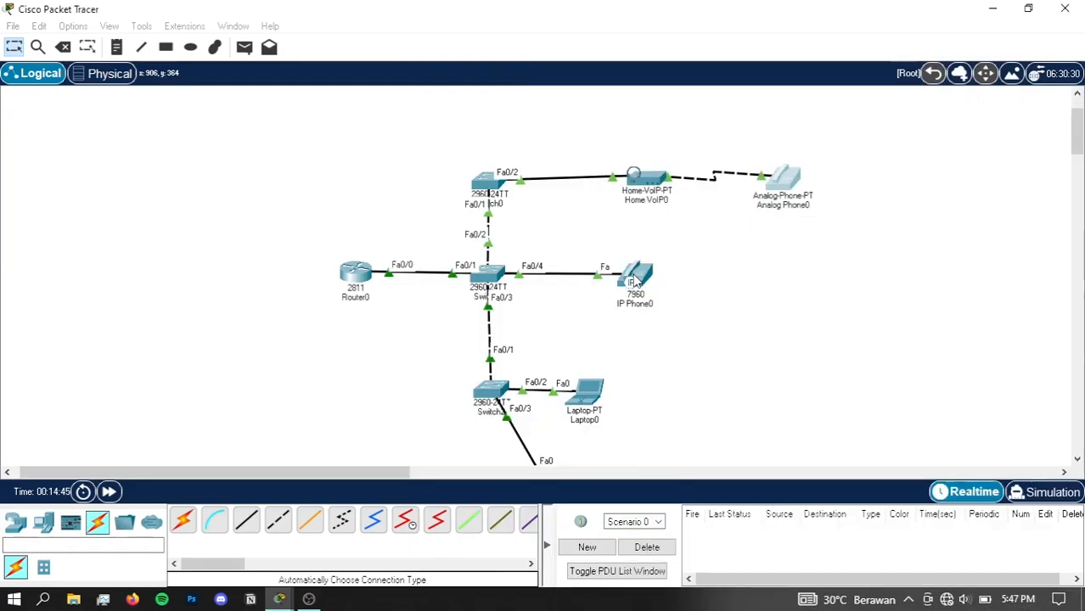
{"action": "left_click_drag", "start_coordinate": [574, 45], "coordinate": [309, 69]}
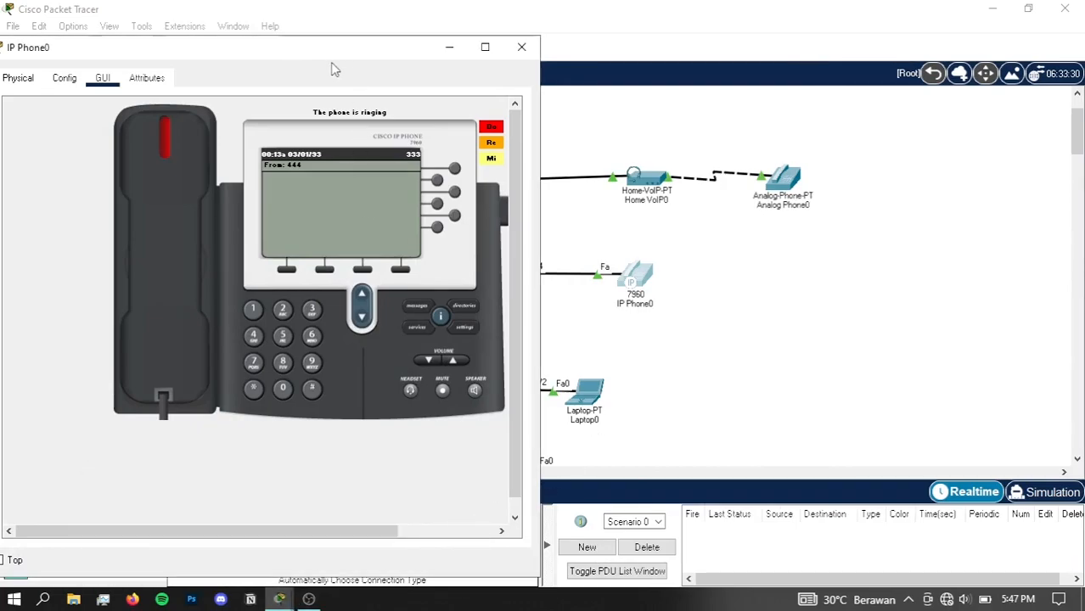
{"action": "left_click_drag", "start_coordinate": [358, 51], "coordinate": [764, 48]}
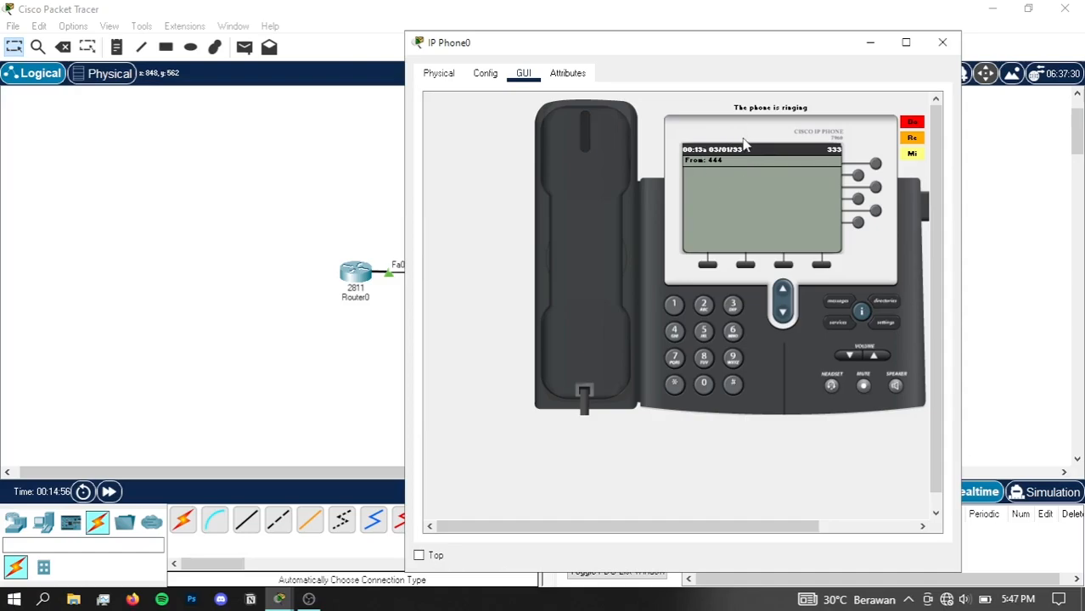
{"action": "left_click_drag", "start_coordinate": [686, 53], "coordinate": [363, 95]}
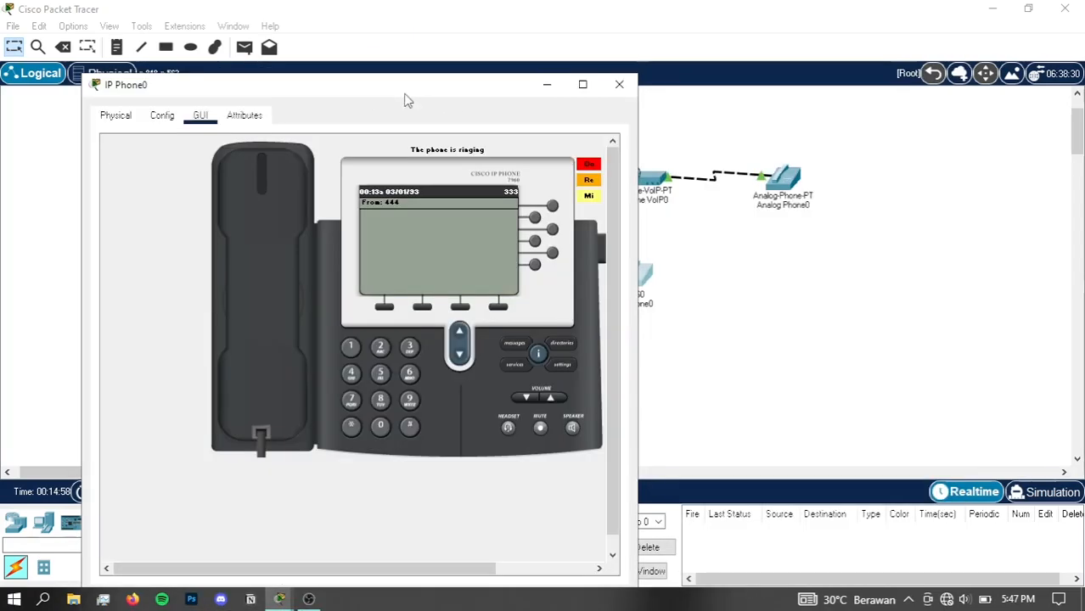
{"action": "left_click", "coordinate": [270, 272]}
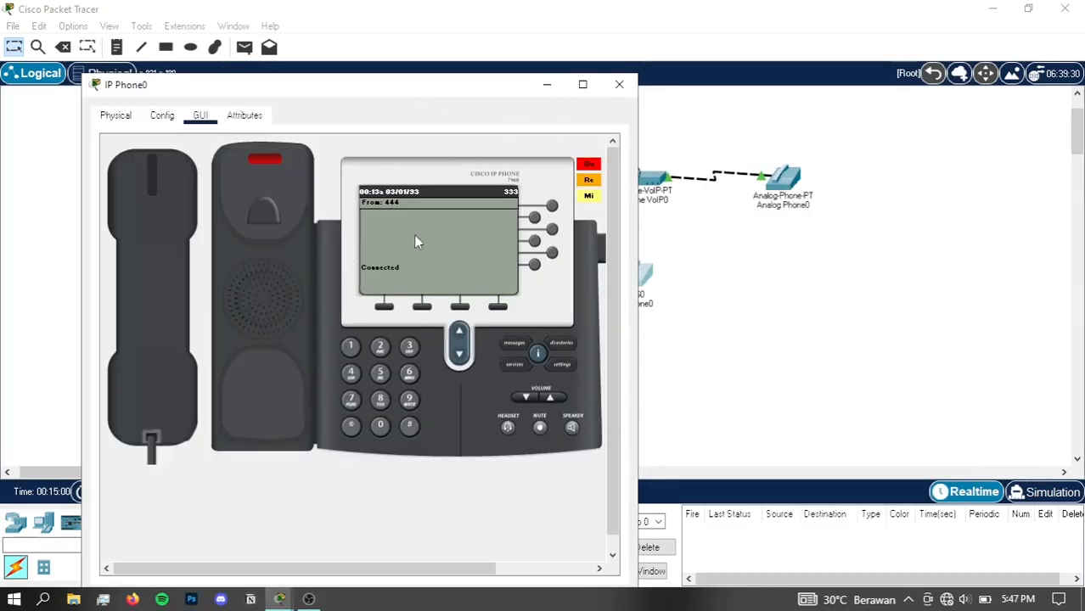
{"action": "left_click", "coordinate": [619, 84]}
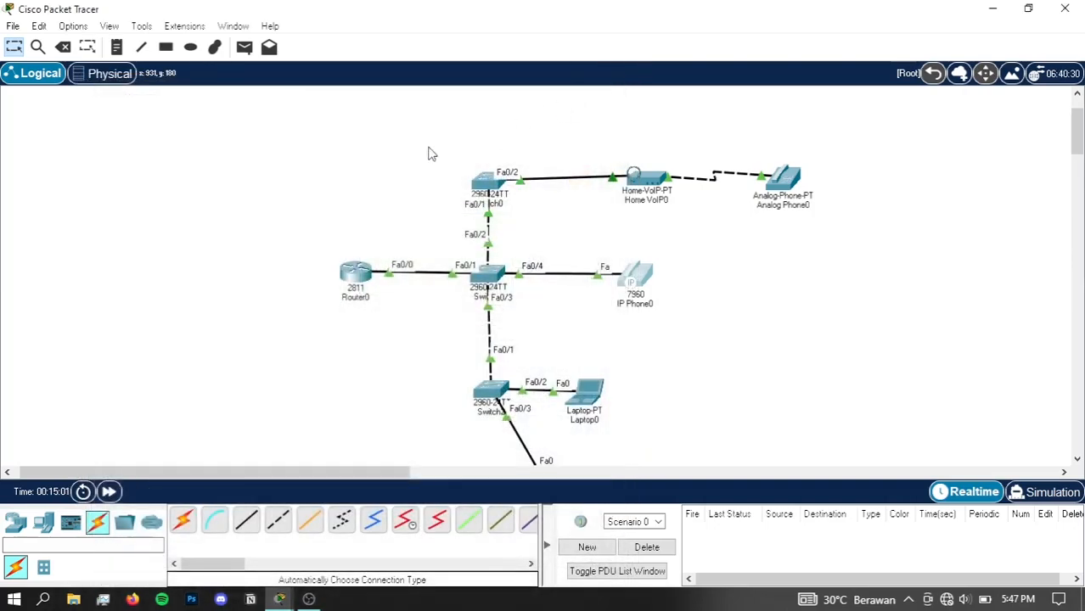